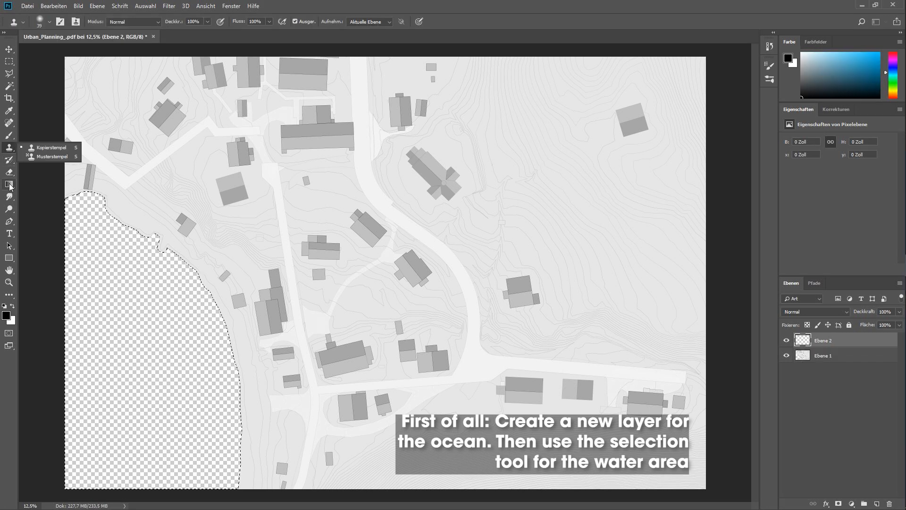
# Fill the selected water area on Ebene 2 with a medium blue using the Paint Bucket.
pyautogui.rightClick(9, 185)
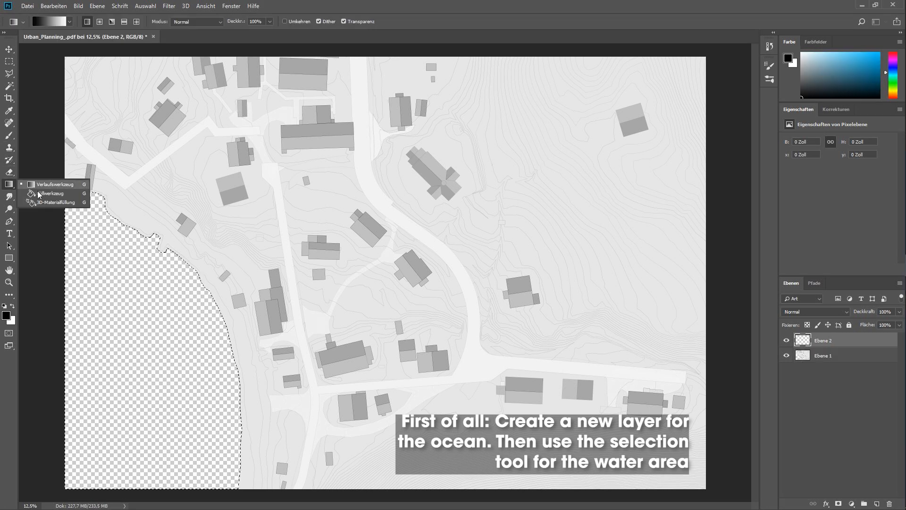
pyautogui.click(47, 194)
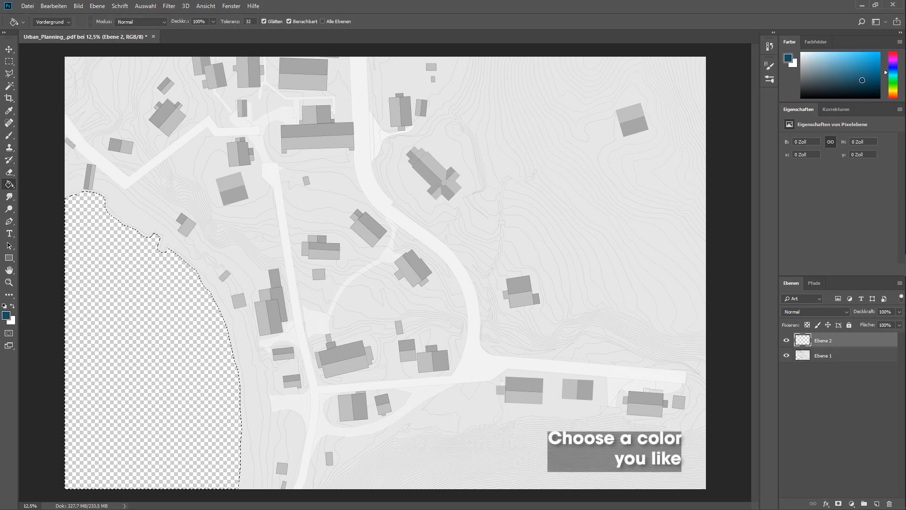
pyautogui.moveTo(886, 73); pyautogui.dragTo(886, 73)
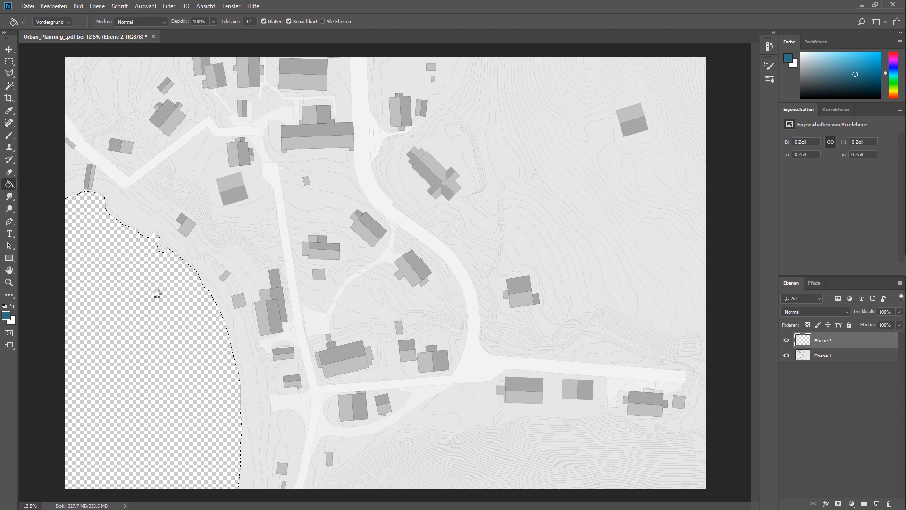
pyautogui.click(157, 297)
# Create a new layer above the blue water layer and turn it into a clipping mask.
pyautogui.click(9, 49)
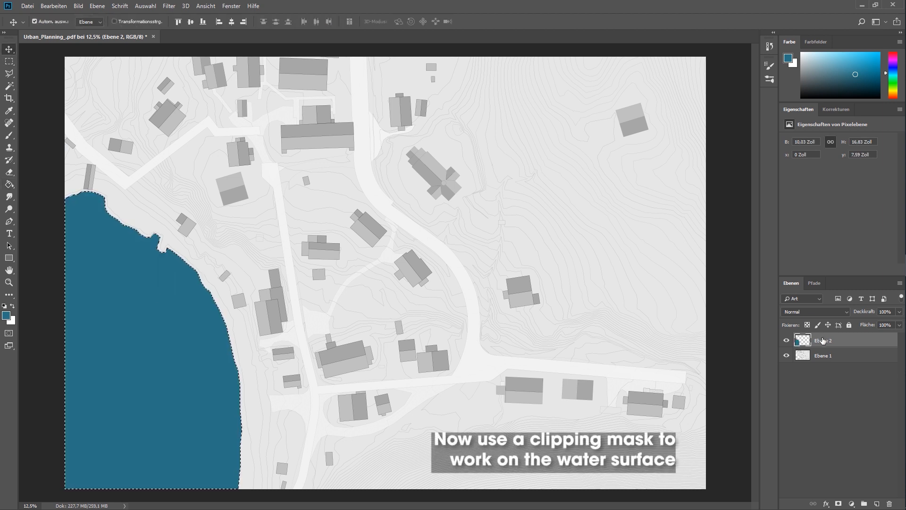
pyautogui.click(877, 504)
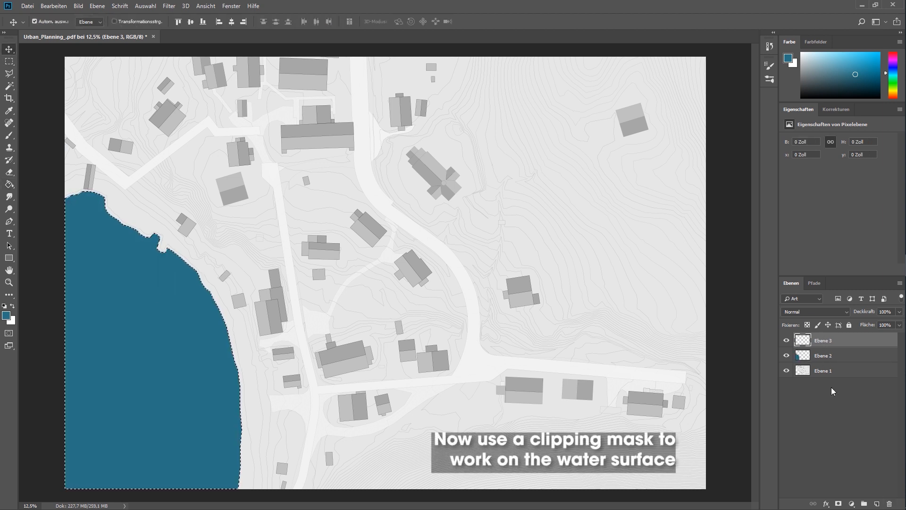
pyautogui.rightClick(824, 342)
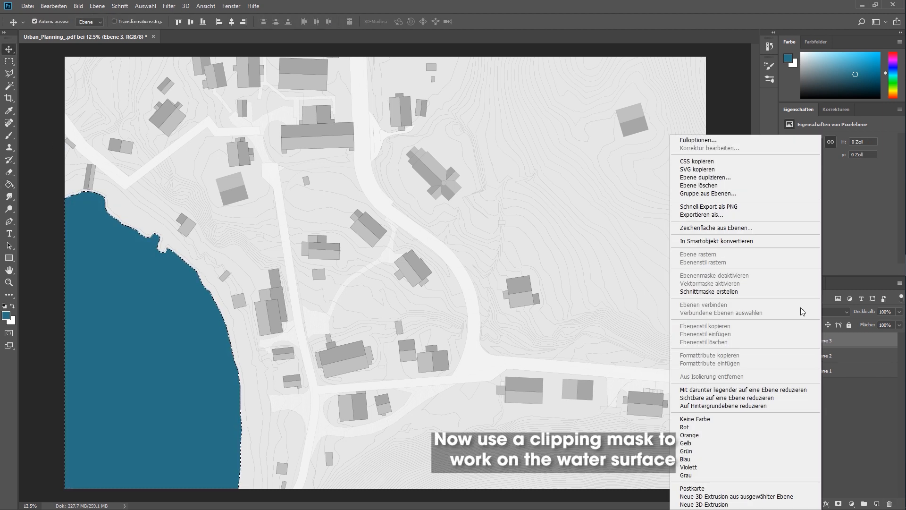
pyautogui.click(724, 289)
# Clear the selection and paint white clouds over the upper part of the water with the cloud brush.
pyautogui.click(10, 136)
pyautogui.press('x')
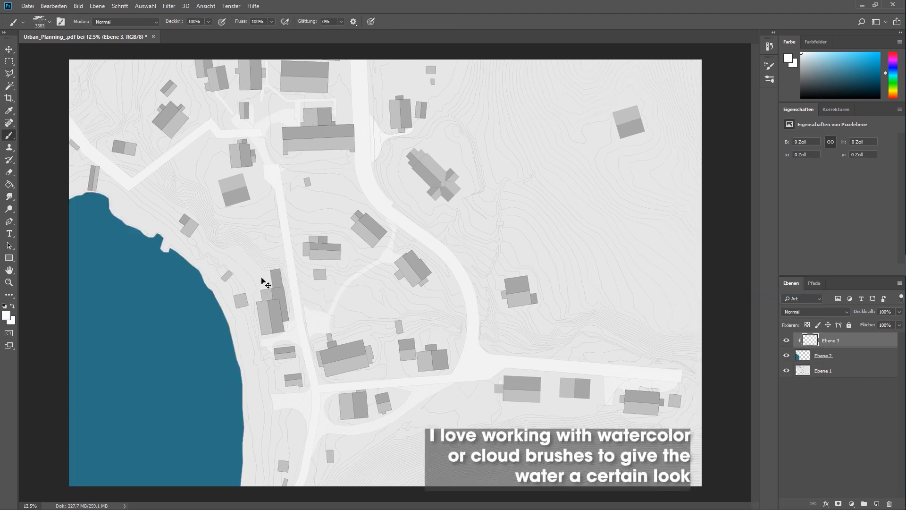
pyautogui.hotkey('ctrl', '-')
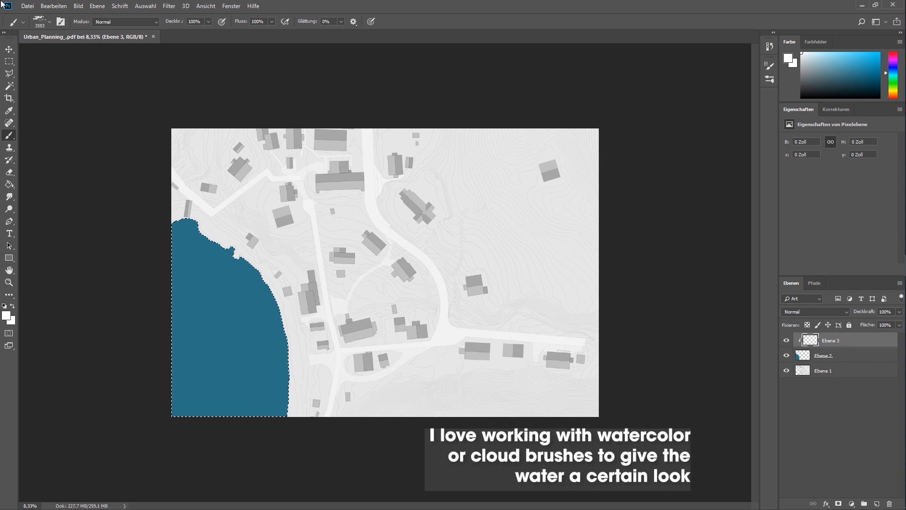
pyautogui.click(144, 6)
pyautogui.click(155, 25)
pyautogui.click(232, 257)
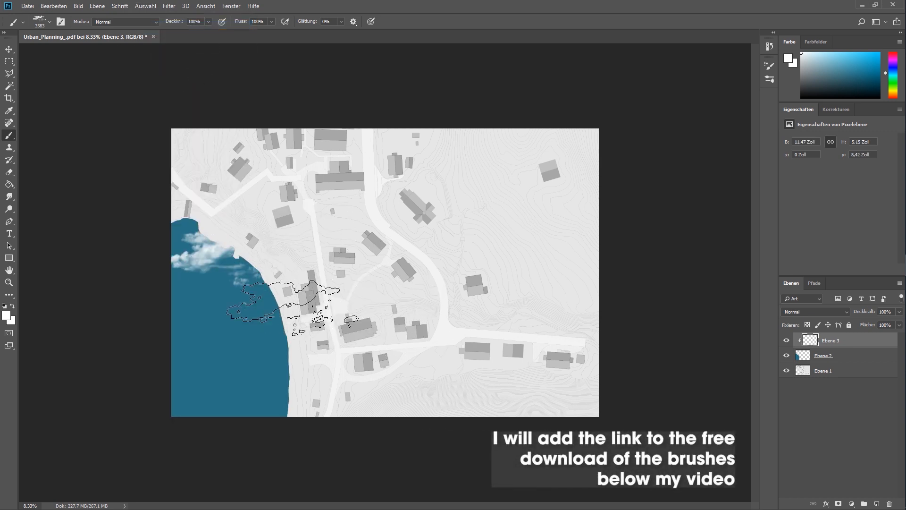
# Paint more clouds along the water with a rotated cloud brush at 5000 px and set the layer's fill to 35%.
pyautogui.click(50, 21)
pyautogui.moveTo(116, 49); pyautogui.dragTo(134, 58)
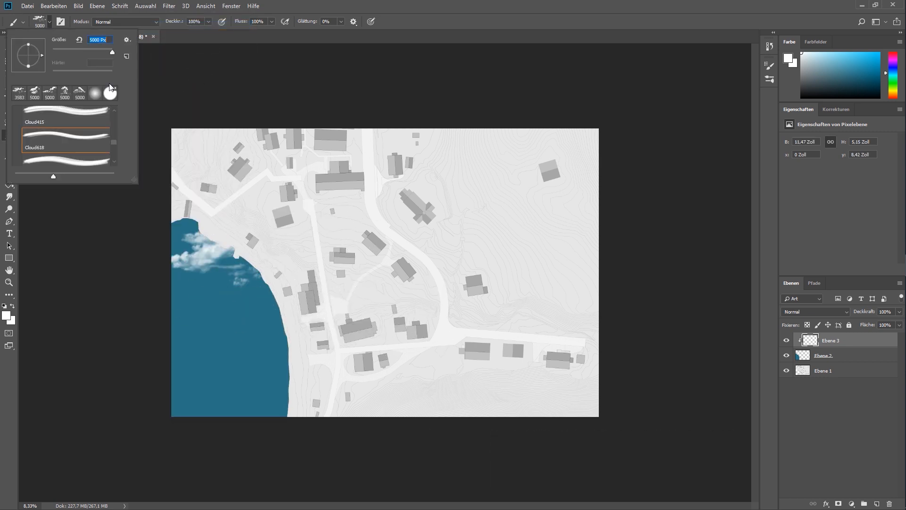
pyautogui.moveTo(41, 55); pyautogui.dragTo(27, 69)
pyautogui.click(194, 310)
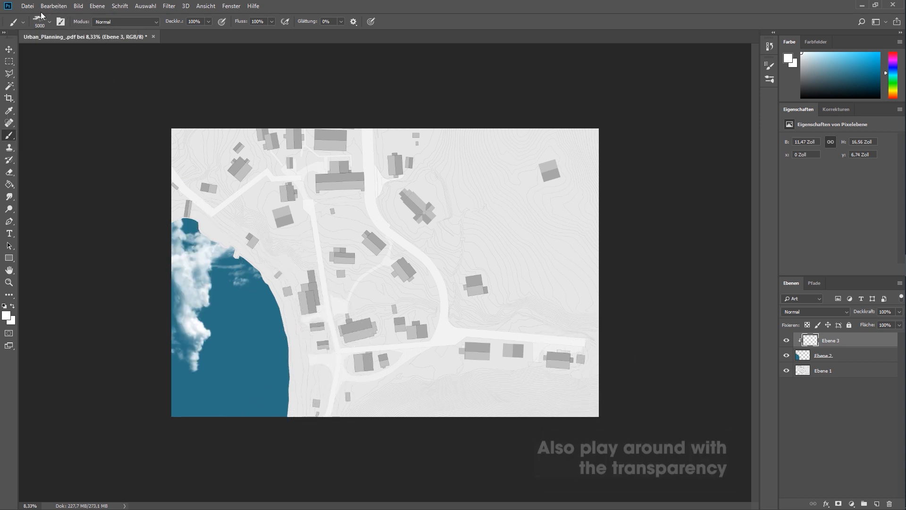
pyautogui.click(899, 326)
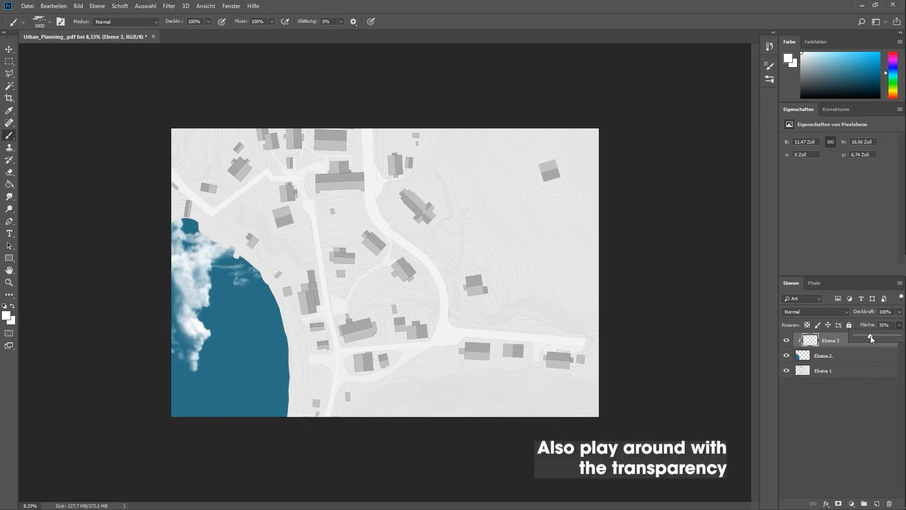
pyautogui.moveTo(875, 335); pyautogui.dragTo(870, 336)
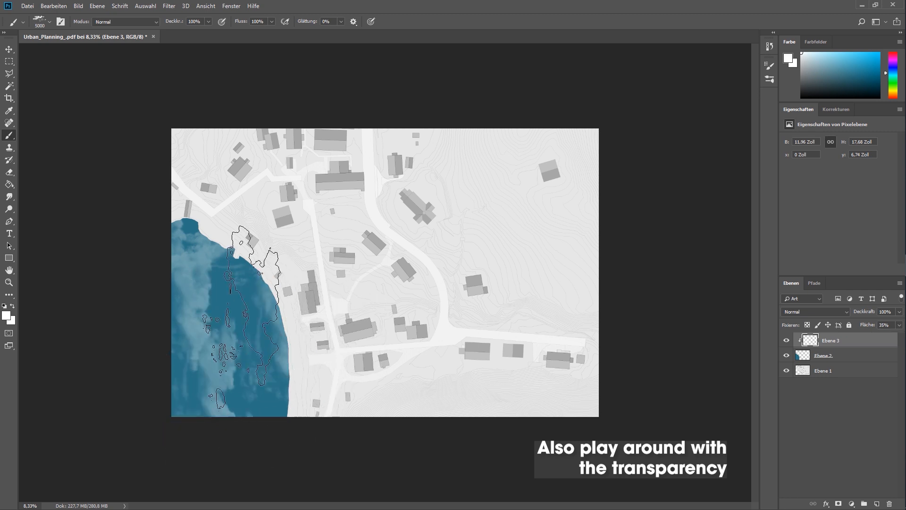
# Paint white texture across the whole water area with brush 4 from the Mcbad - watercolor set at 5000 px.
pyautogui.click(49, 22)
pyautogui.click(18, 146)
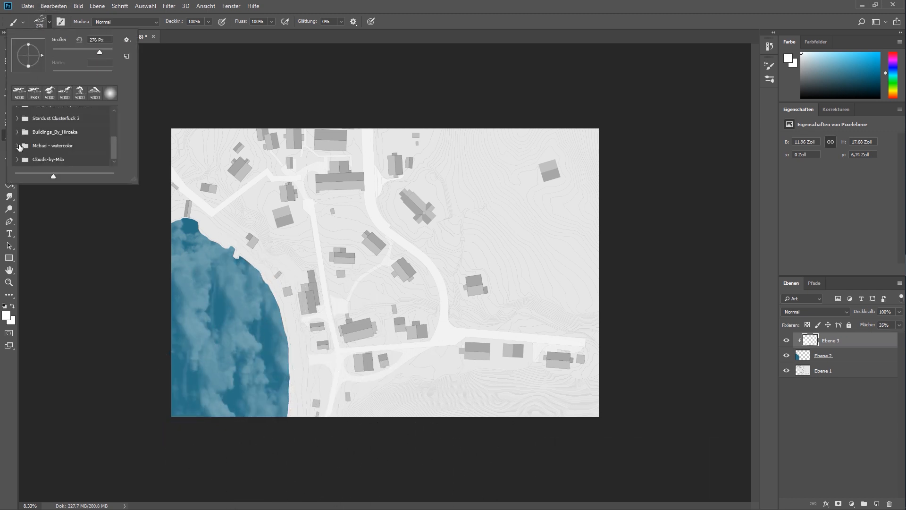
pyautogui.scroll(-3, 71, 151)
pyautogui.click(75, 150)
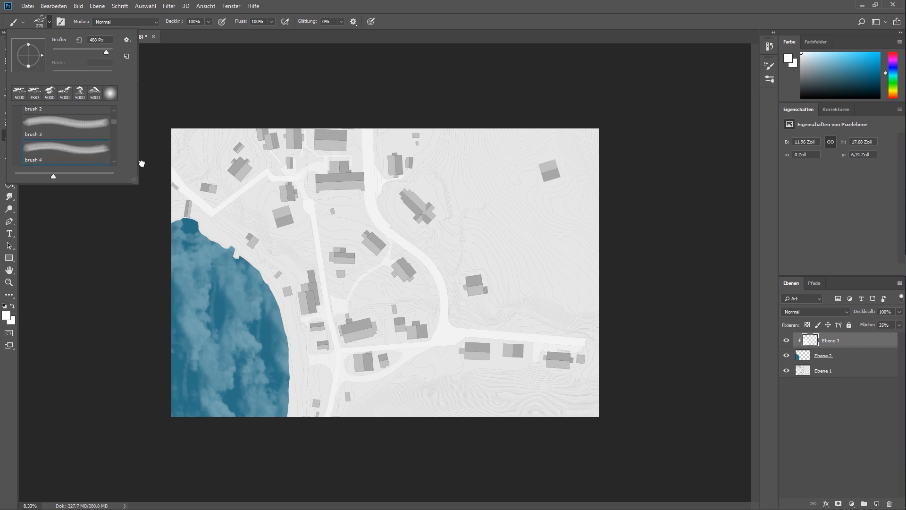
pyautogui.moveTo(106, 52); pyautogui.dragTo(124, 52)
pyautogui.click(297, 270)
pyautogui.click(165, 243)
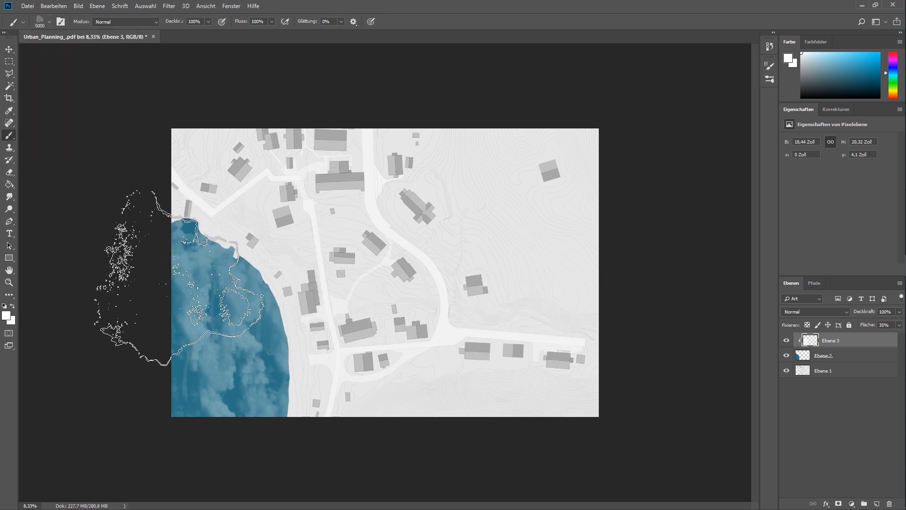
pyautogui.click(321, 395)
pyautogui.click(141, 291)
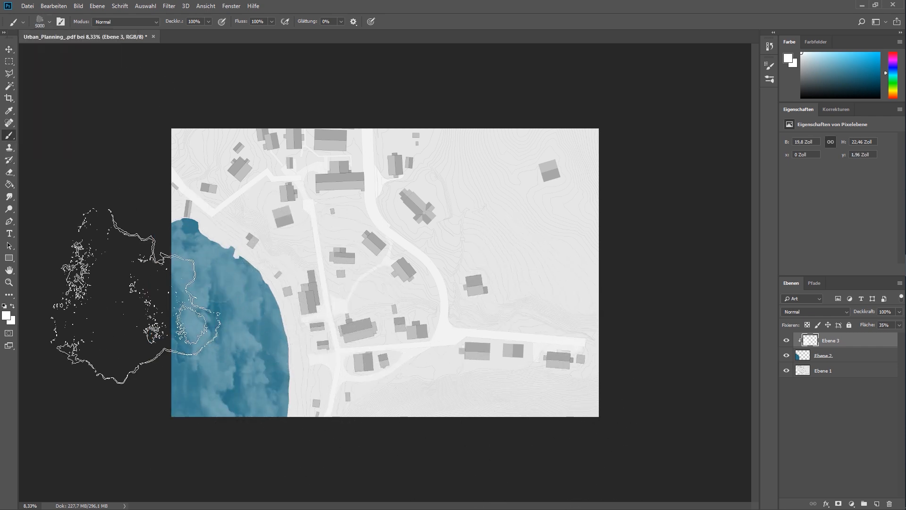
pyautogui.click(214, 182)
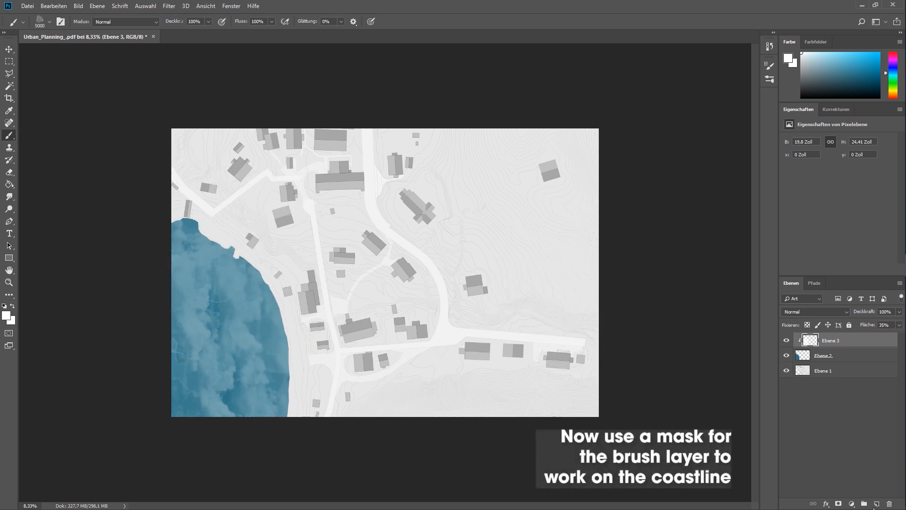
# Add a layer mask to the cloud layer Ebene 3 and choose the Rund weich brush with black as the paint colour.
pyautogui.click(840, 503)
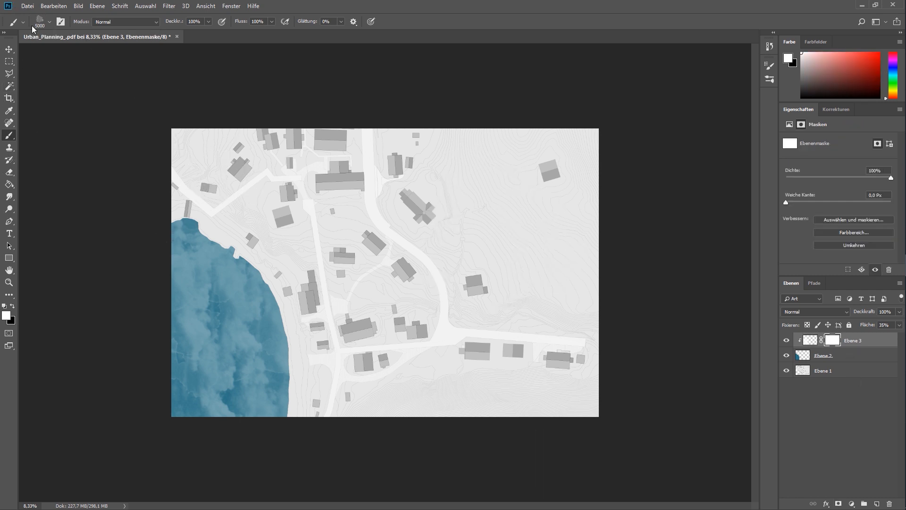
pyautogui.click(50, 21)
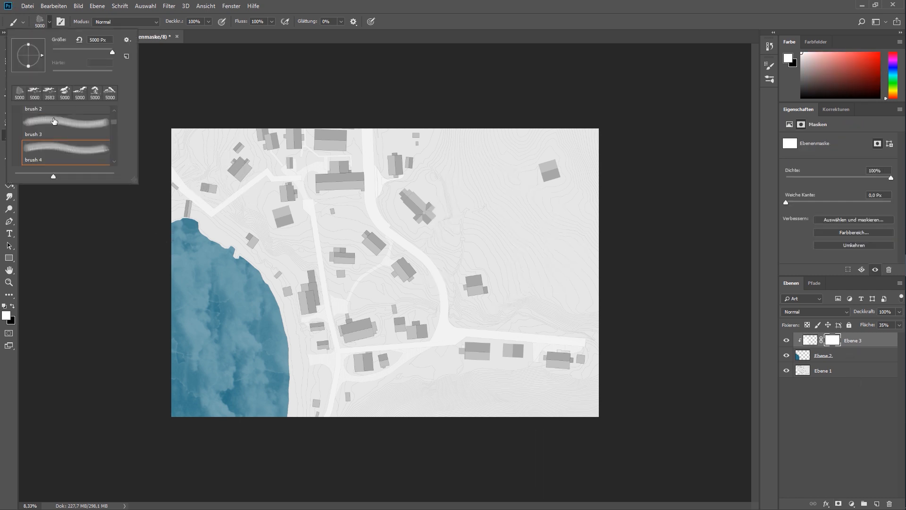
pyautogui.moveTo(115, 122); pyautogui.dragTo(115, 115)
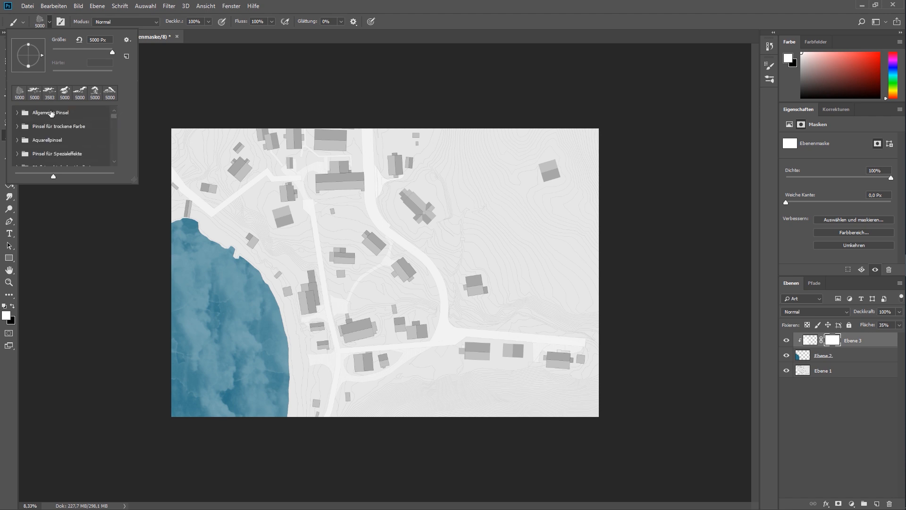
pyautogui.click(18, 112)
pyautogui.click(51, 127)
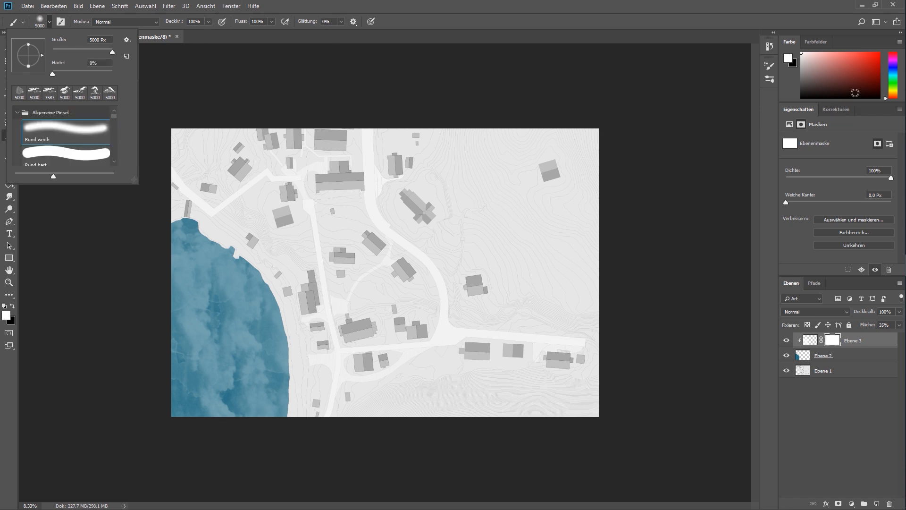
pyautogui.click(801, 97)
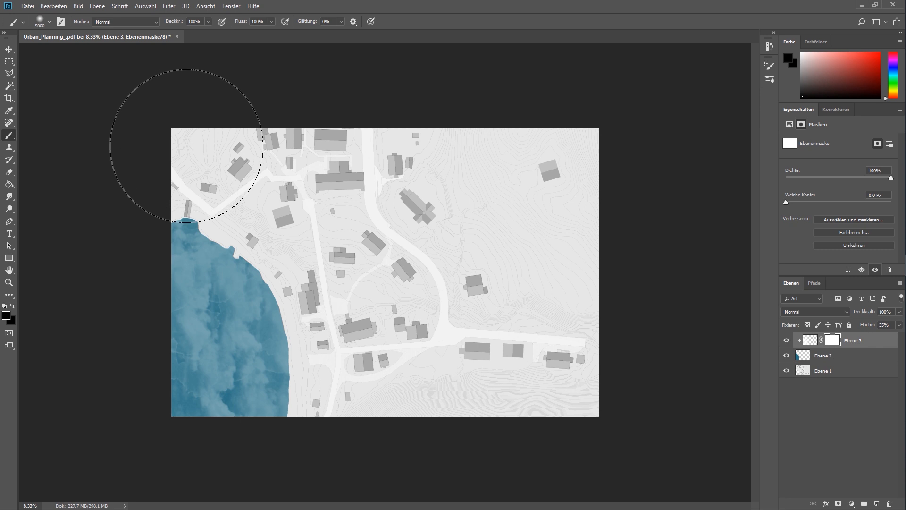
# Mask out the texture along the coastline with a 338 px brush and set the mask's feather to 95.7 px.
pyautogui.click(49, 21)
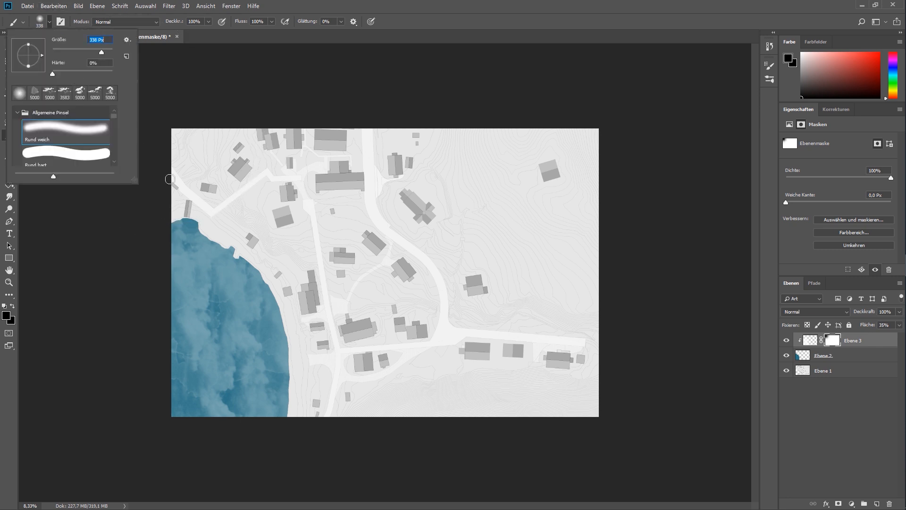
pyautogui.click(173, 221)
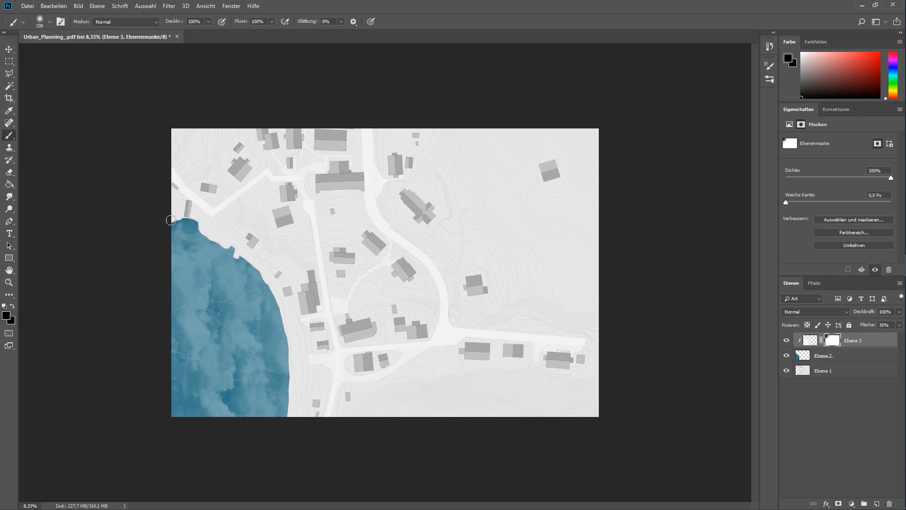
pyautogui.moveTo(233, 260)
pyautogui.mouseDown()
pyautogui.moveTo(276, 301)
pyautogui.moveTo(290, 418)
pyautogui.mouseUp()
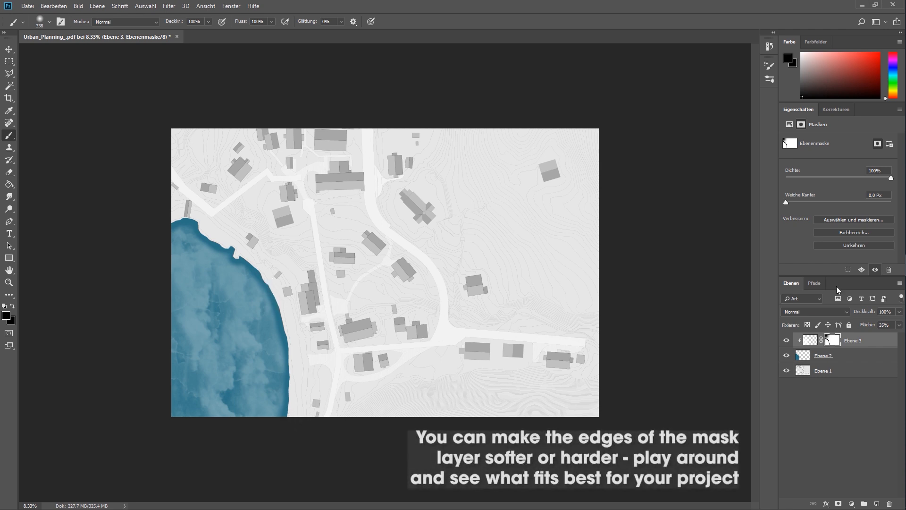
pyautogui.moveTo(786, 203); pyautogui.dragTo(853, 202)
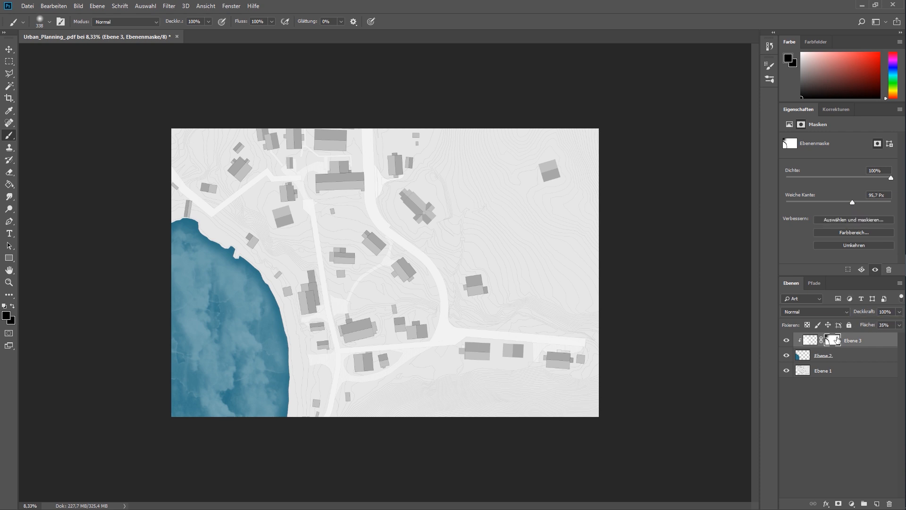
# Create another layer above Ebene 3 and clip it to the water layer.
pyautogui.click(876, 503)
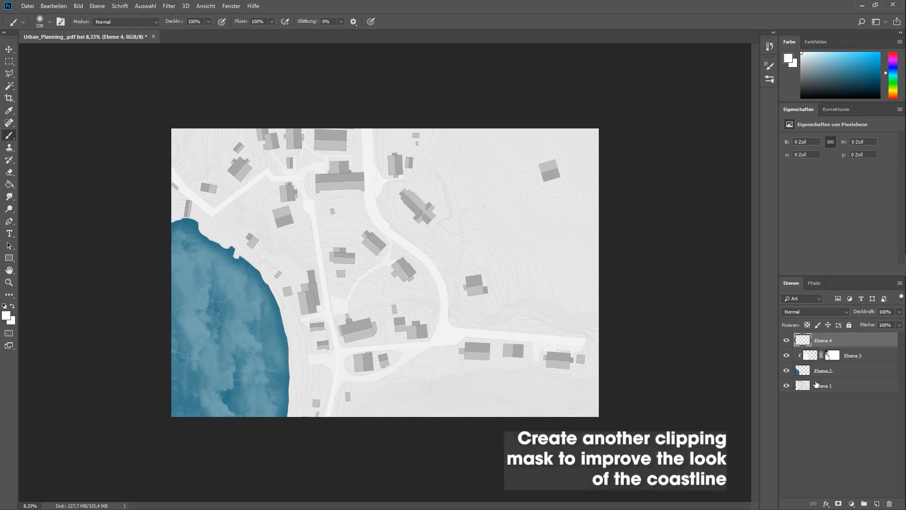
pyautogui.rightClick(813, 343)
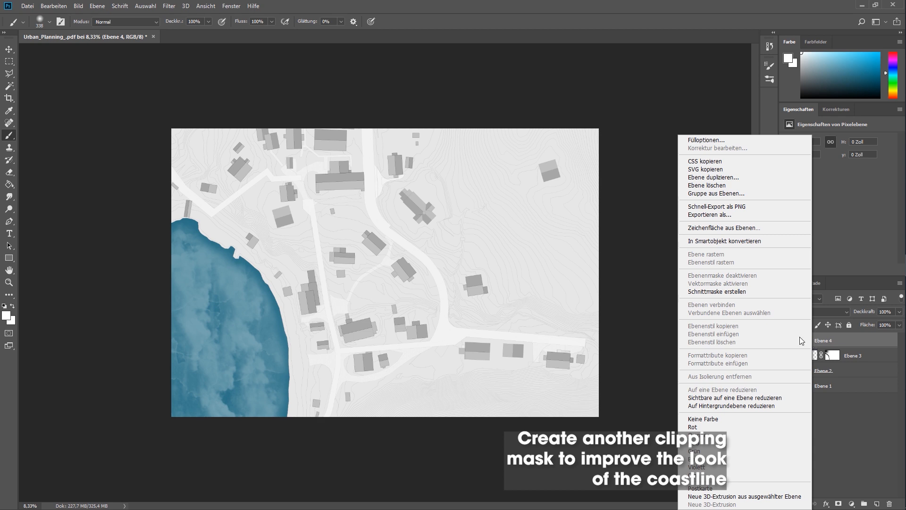
pyautogui.click(740, 290)
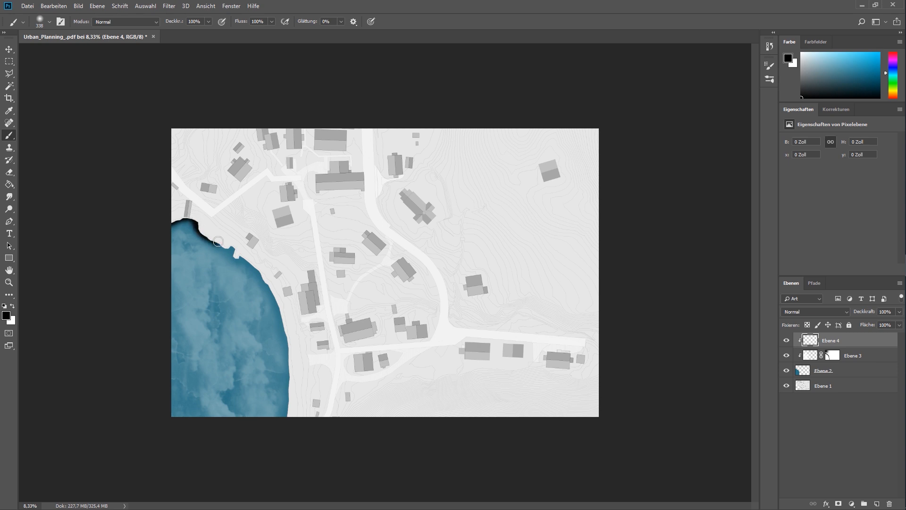
# Paint a black edge along the coastline with the soft brush and reduce the layer's fill to 24%.
pyautogui.moveTo(264, 272); pyautogui.dragTo(278, 302)
pyautogui.moveTo(290, 341); pyautogui.dragTo(289, 423)
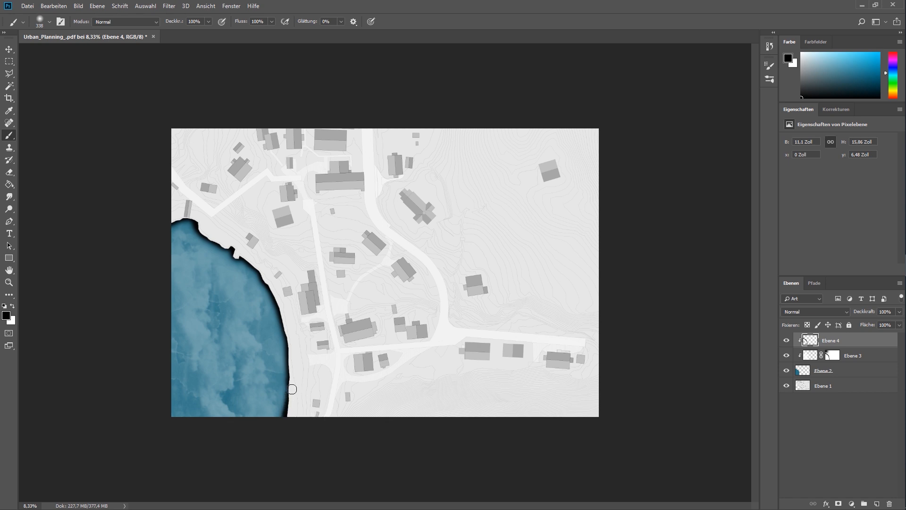
pyautogui.click(899, 325)
pyautogui.moveTo(877, 335); pyautogui.dragTo(870, 339)
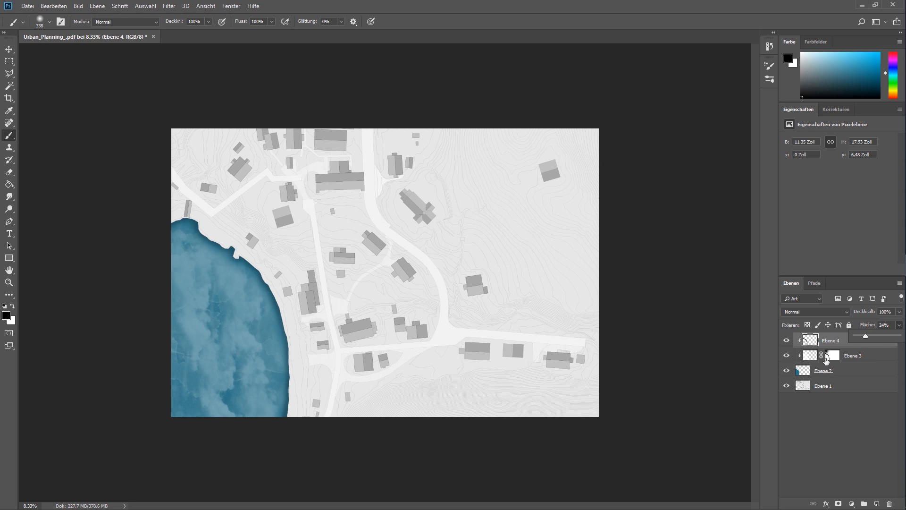
# Rename the layer with the black coastline edge to "black ocean" and the blue water layer to "ocean".
pyautogui.doubleClick(831, 340)
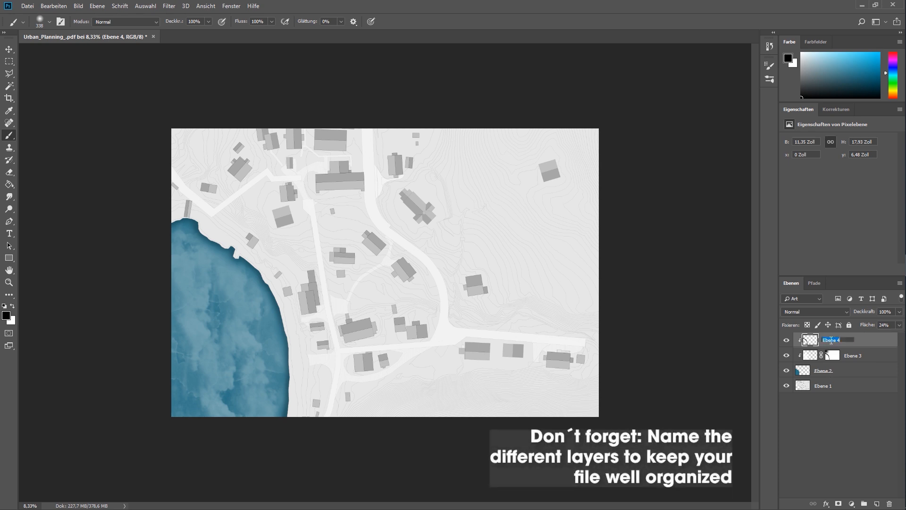
pyautogui.click(823, 372)
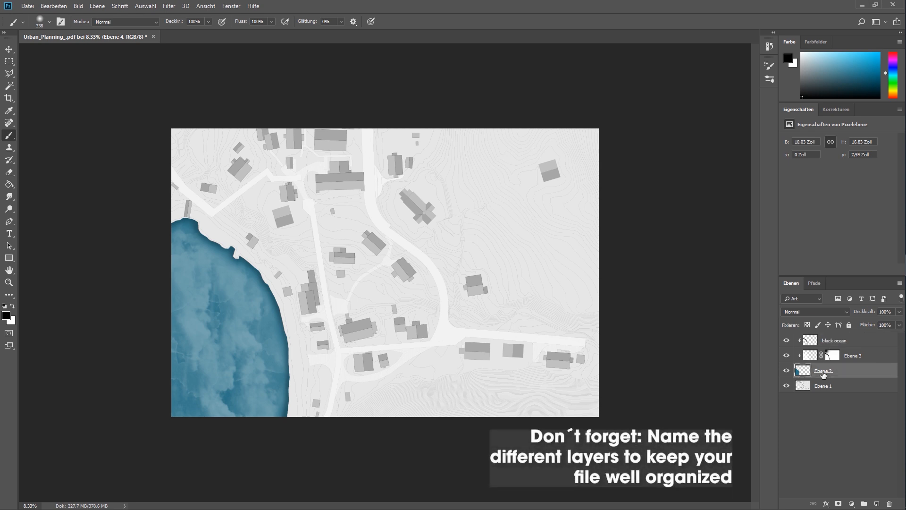
pyautogui.write('ocean')
pyautogui.click(823, 387)
pyautogui.click(831, 342)
# On Ebene 3, choose the 5000 px Clouds1593 brush from the Clouds-by-Mila set and paint white clouds over the water.
pyautogui.click(812, 355)
pyautogui.click(50, 22)
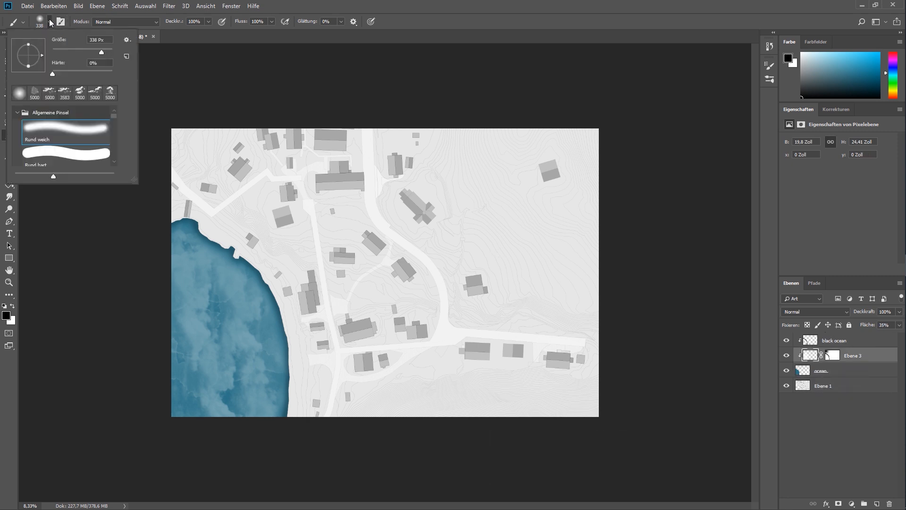
pyautogui.scroll(-5, 48, 146)
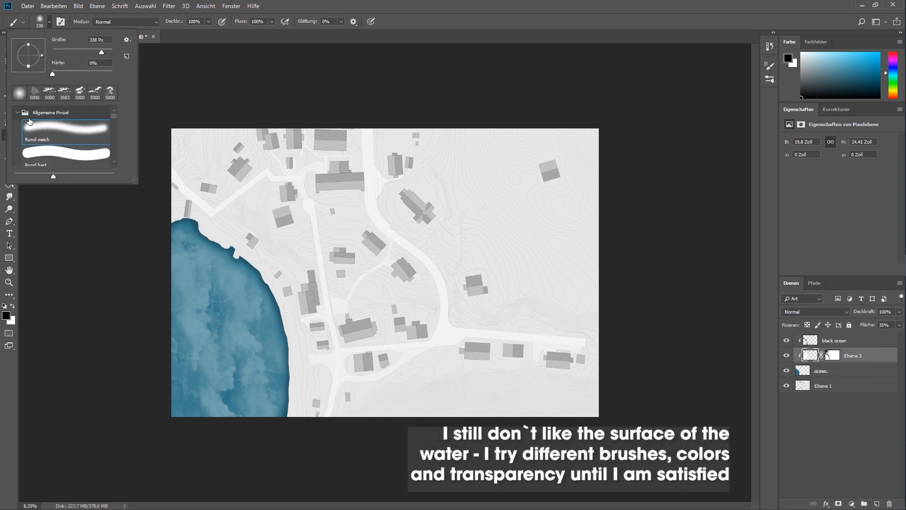
pyautogui.scroll(-10, 47, 146)
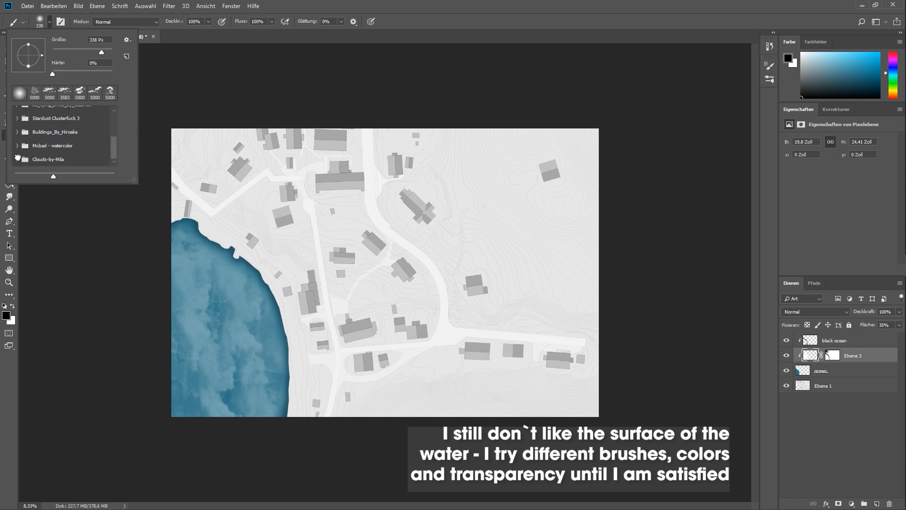
pyautogui.click(18, 158)
pyautogui.click(66, 121)
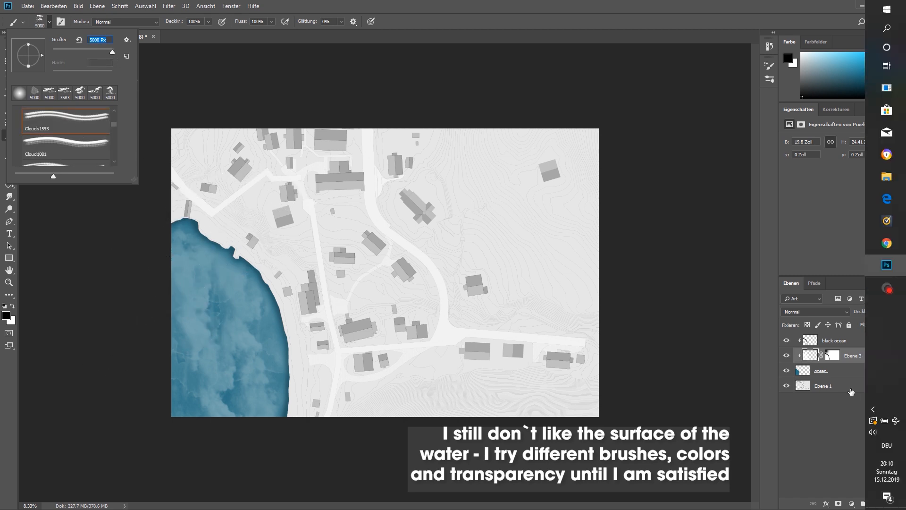
pyautogui.click(147, 313)
pyautogui.hotkey('ctrl', 'z')
pyautogui.click(802, 53)
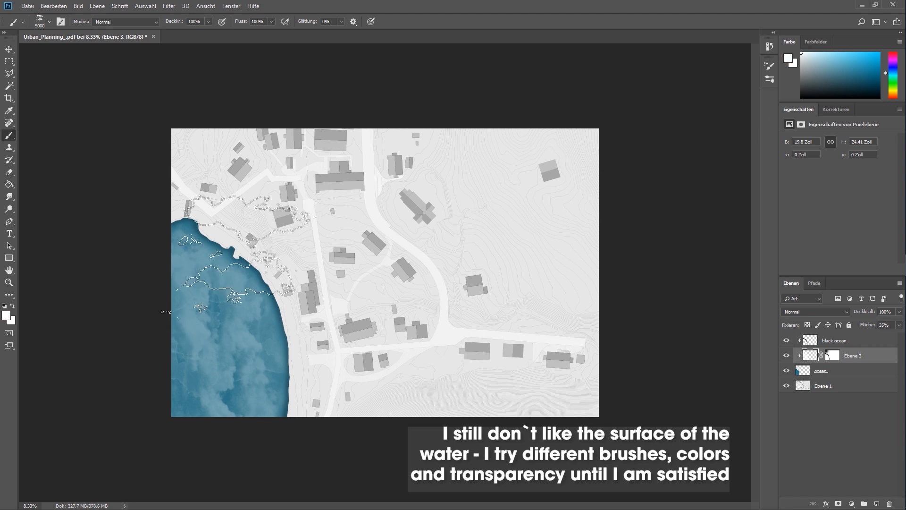
# Sample the water's blue and paint darker blue clouds across the water with a different 5000 px cloud brush.
pyautogui.keyDown('alt'); pyautogui.click(277, 324); pyautogui.keyUp('alt')
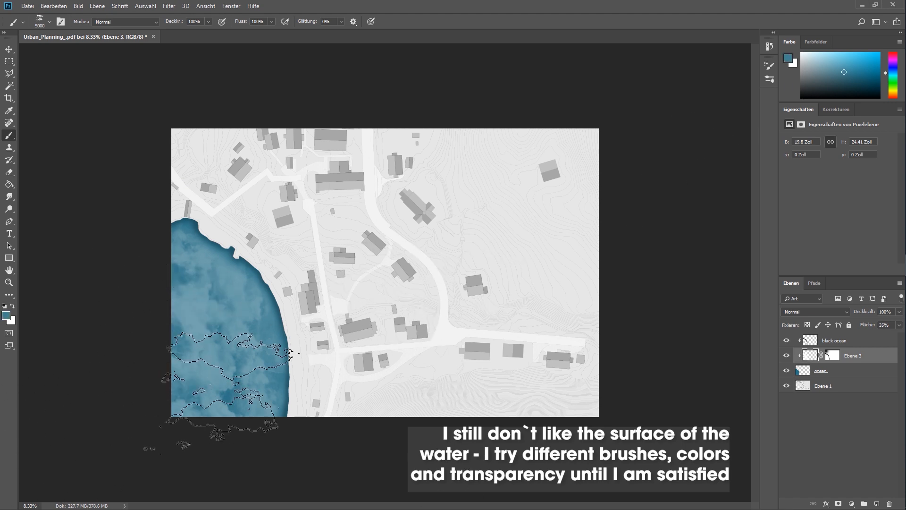
pyautogui.click(49, 21)
pyautogui.click(66, 144)
pyautogui.moveTo(110, 52); pyautogui.dragTo(113, 52)
pyautogui.click(277, 252)
pyautogui.click(163, 345)
pyautogui.click(276, 415)
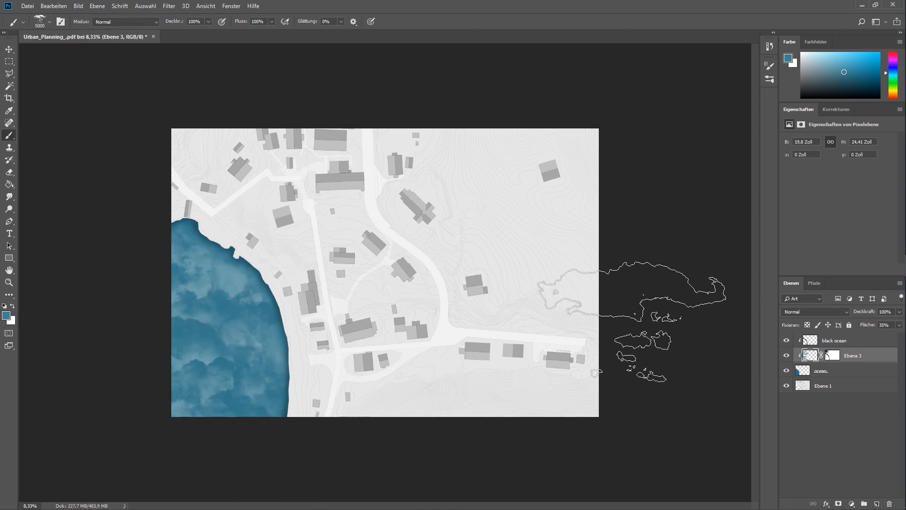
# Add white clouds over the water with the same cloud brush and raise the fill of Ebene 3.
pyautogui.moveTo(822, 73); pyautogui.dragTo(801, 52)
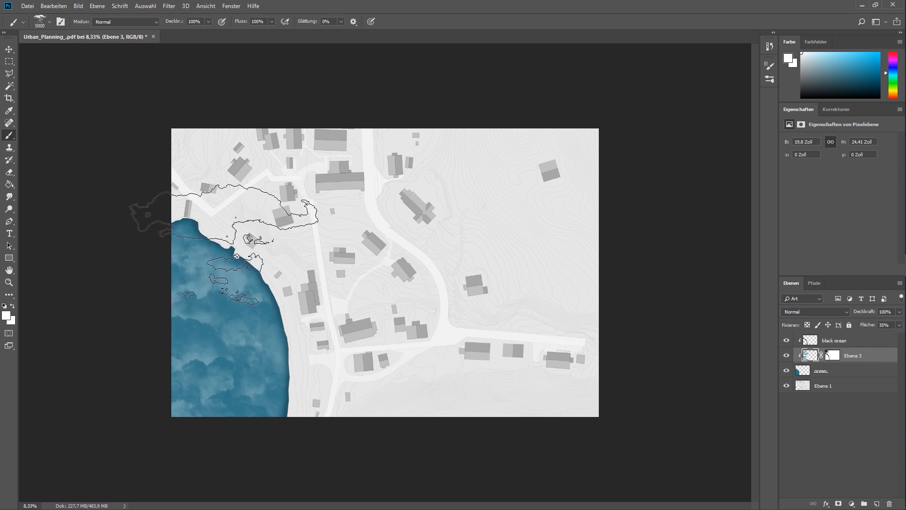
pyautogui.click(339, 353)
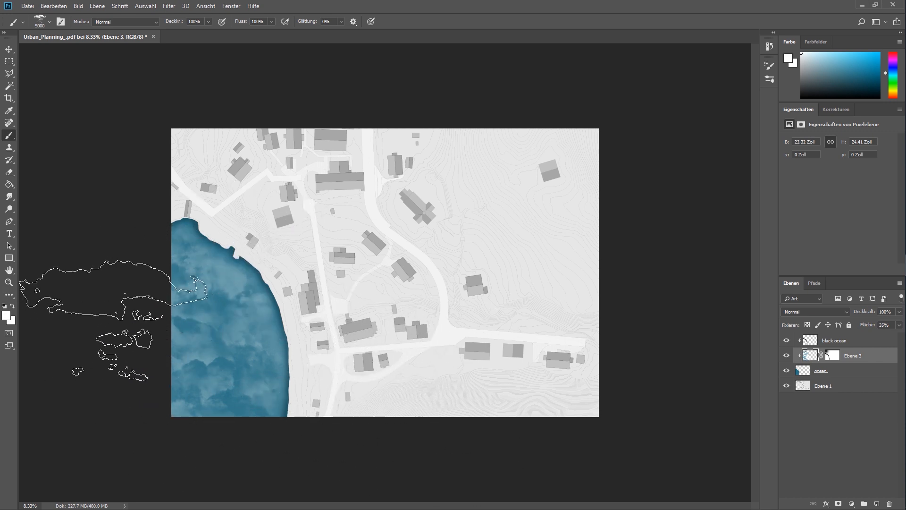
pyautogui.click(49, 22)
pyautogui.click(899, 325)
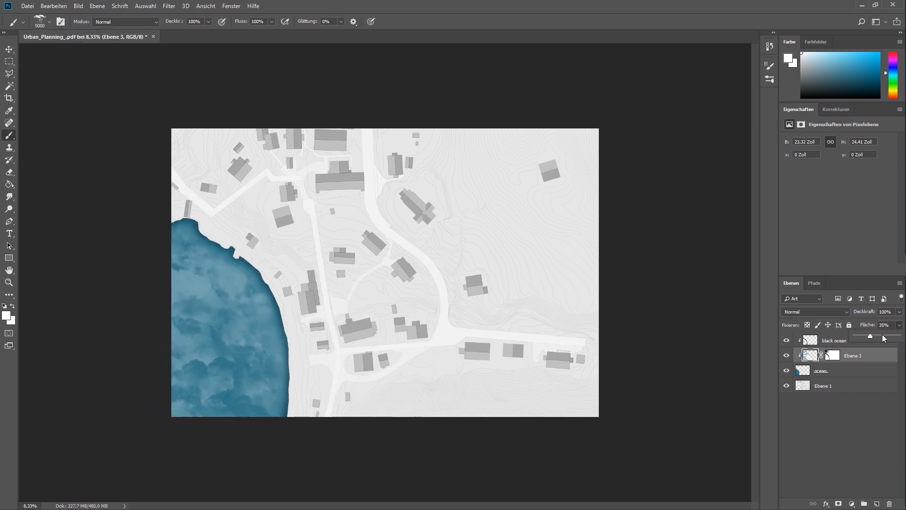
pyautogui.moveTo(883, 334); pyautogui.dragTo(882, 336)
pyautogui.keyDown('alt'); pyautogui.click(276, 260); pyautogui.keyUp('alt')
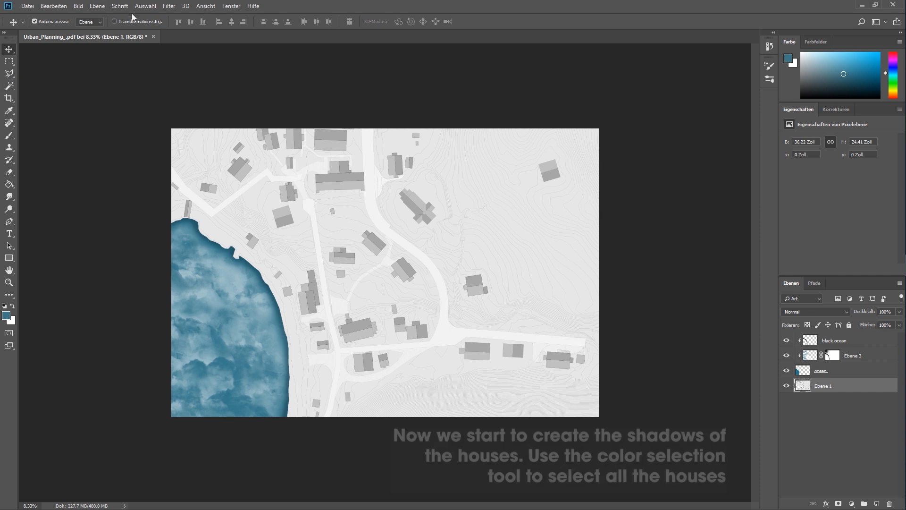
# Select all houses on Ebene 1 with Color Range by sampling both the light and dark roof greys.
pyautogui.click(146, 6)
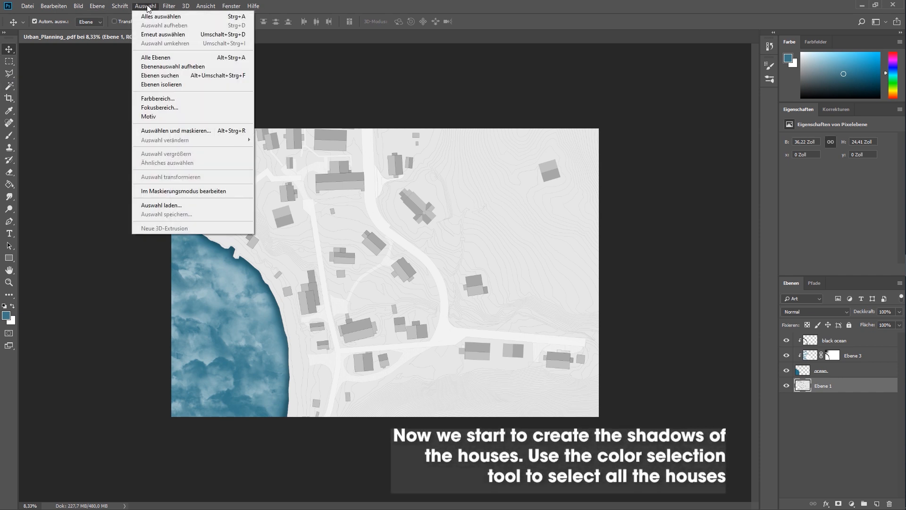
pyautogui.click(159, 99)
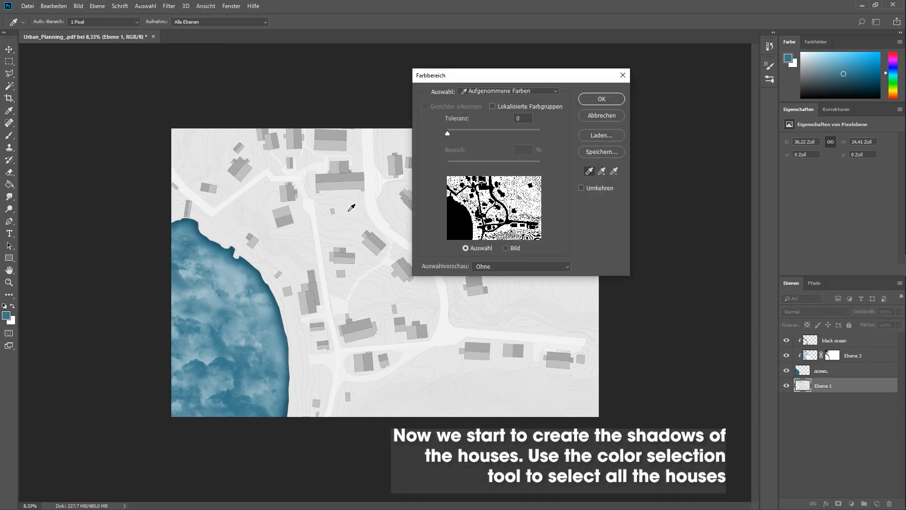
pyautogui.click(348, 182)
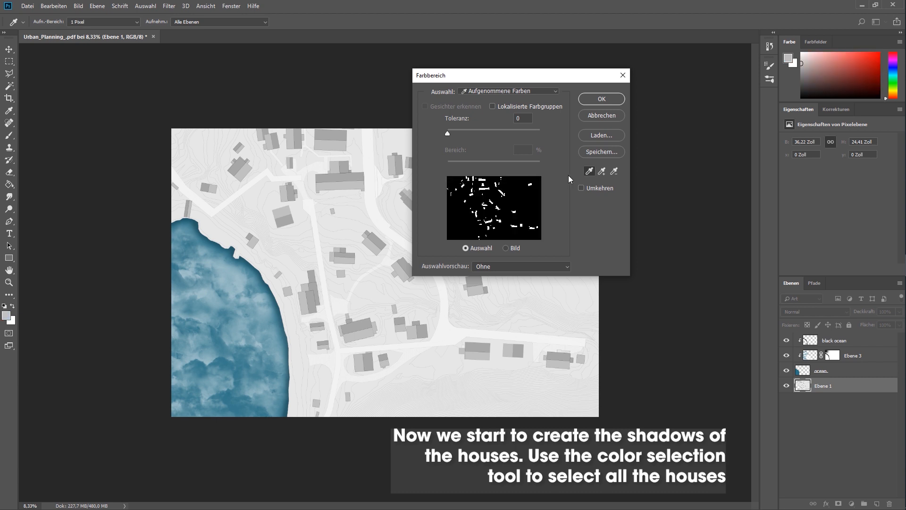
pyautogui.click(347, 177)
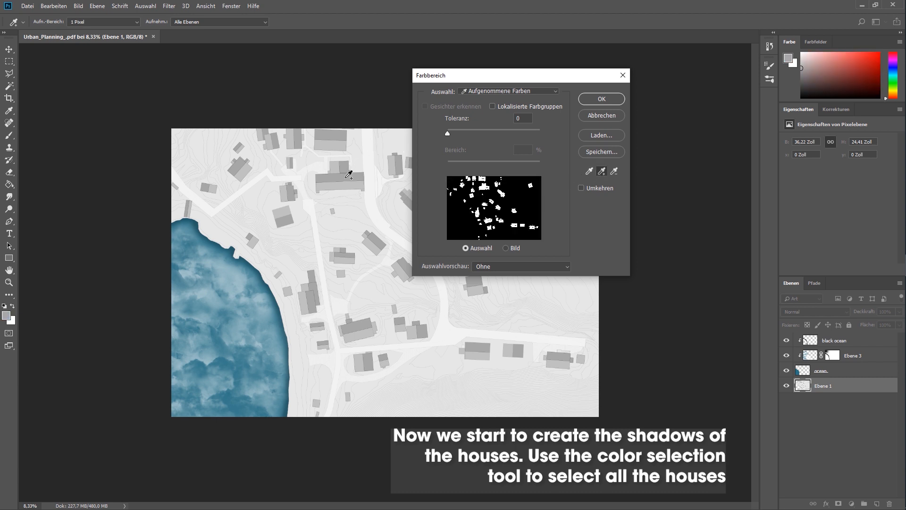
pyautogui.click(601, 100)
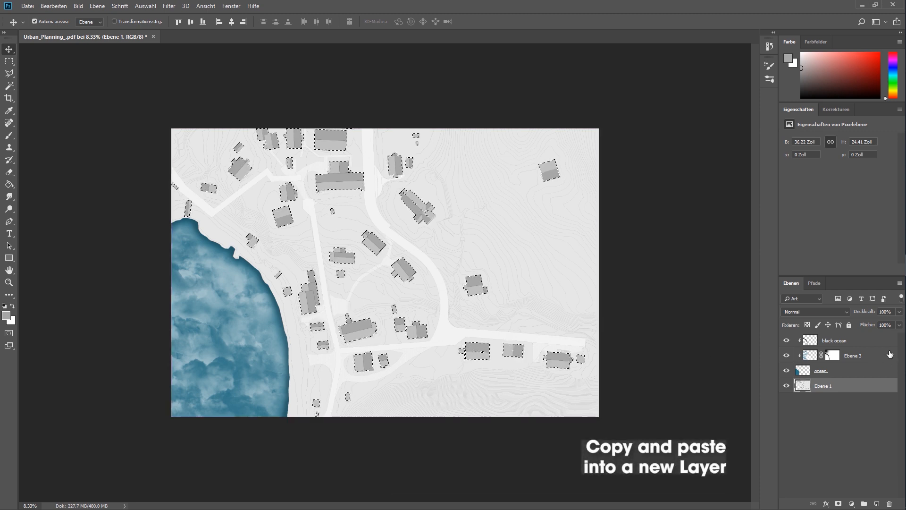
# Create a new layer above "black ocean" and name it "shadow".
pyautogui.click(843, 340)
pyautogui.click(877, 504)
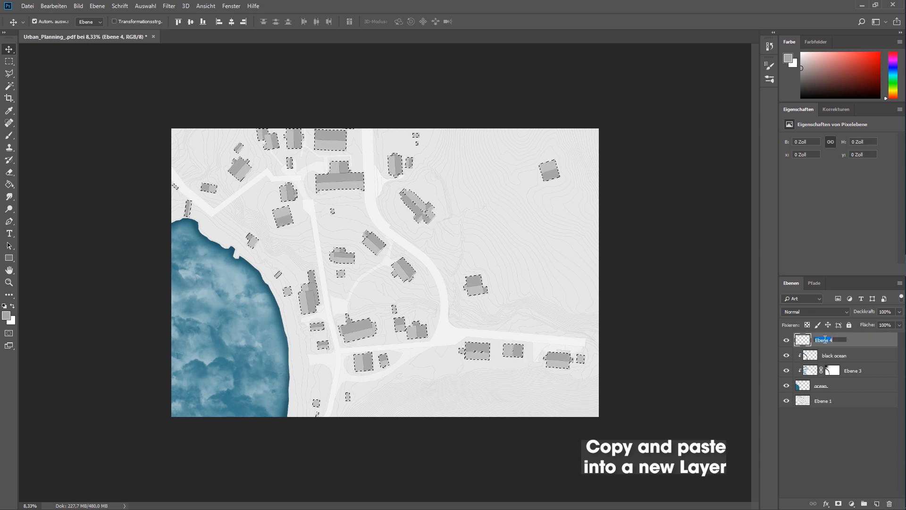
pyautogui.click(831, 354)
pyautogui.click(829, 345)
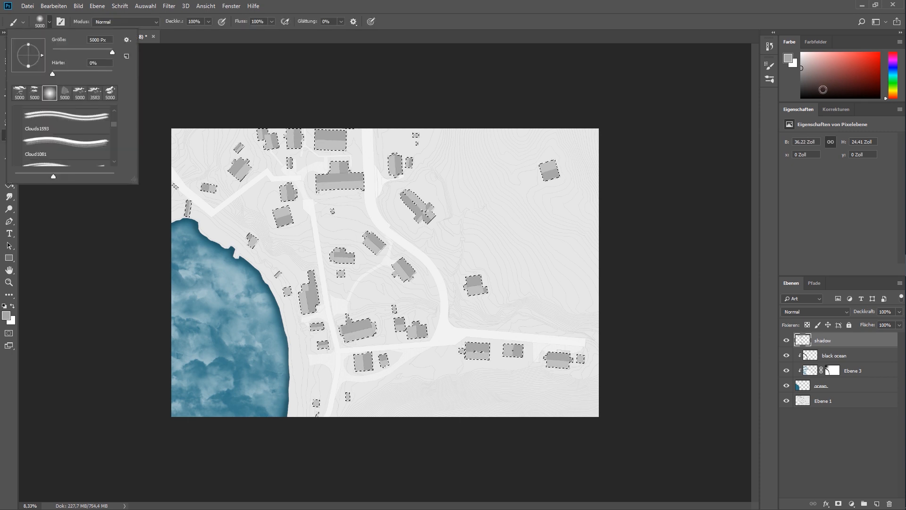
# Paint all selected houses black on the shadow layer with a 5000 px soft round brush.
pyautogui.press('Return')
pyautogui.press('d')
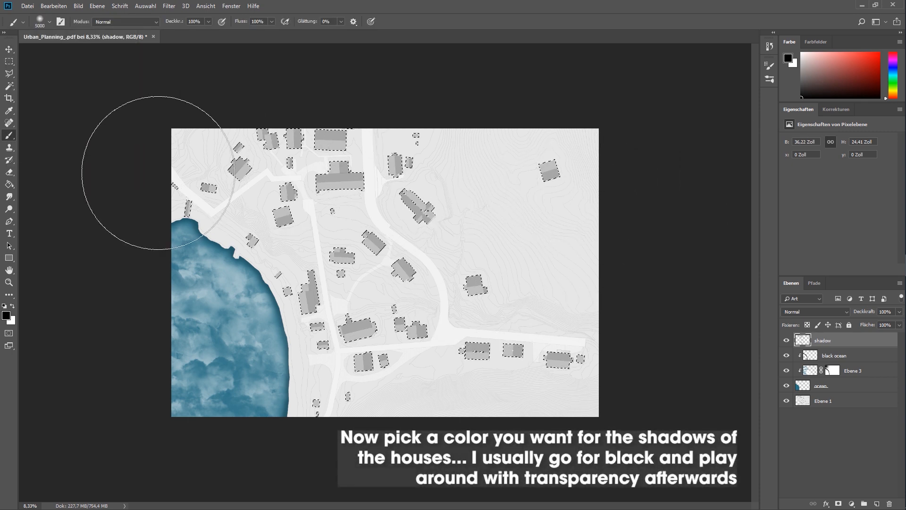
pyautogui.moveTo(158, 173); pyautogui.dragTo(156, 173)
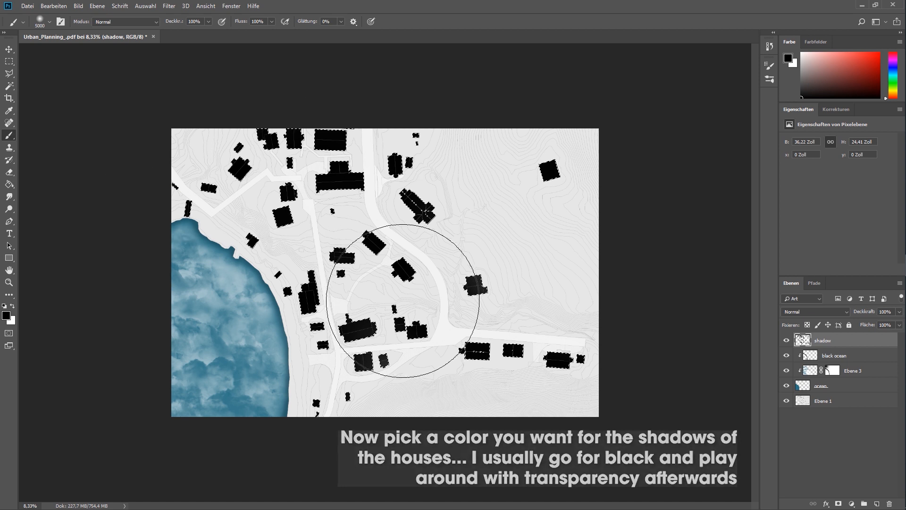
# Offset the black house shapes slightly toward the map's upper left as cast shadows, and clear the selection.
pyautogui.press('v')
pyautogui.hotkey('ctrl', '+')
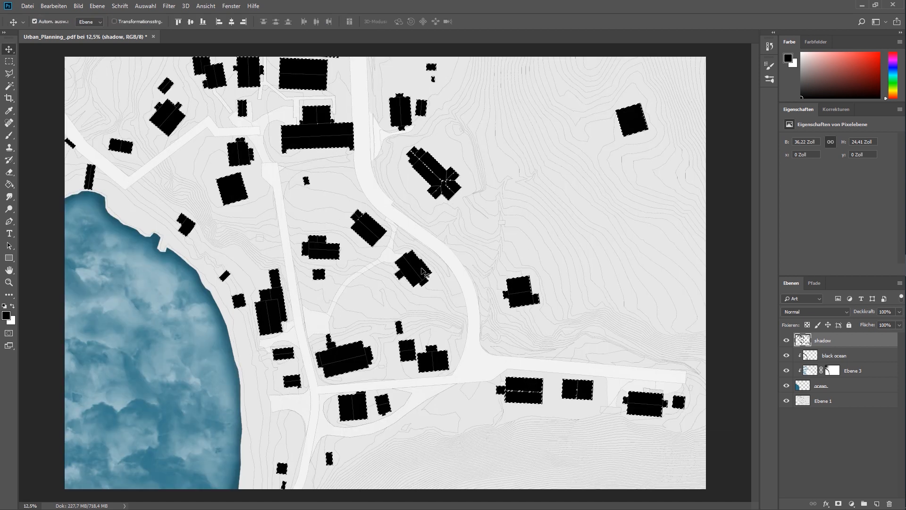
pyautogui.moveTo(416, 265); pyautogui.dragTo(446, 258)
pyautogui.hotkey('ctrl', '+')
pyautogui.hotkey('ctrl', '+')
pyautogui.hotkey('ctrl', '-')
pyautogui.hotkey('ctrl', '-')
pyautogui.hotkey('ctrl', '-')
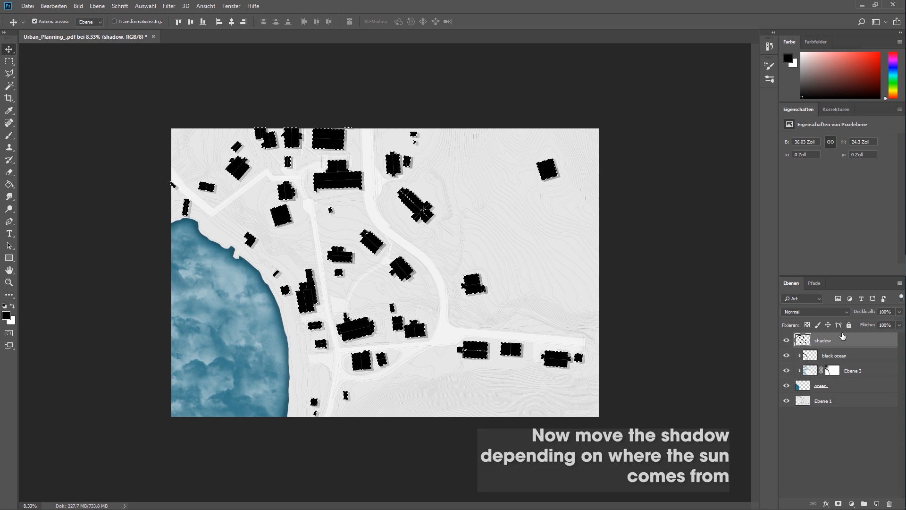
pyautogui.click(152, 7)
pyautogui.click(160, 27)
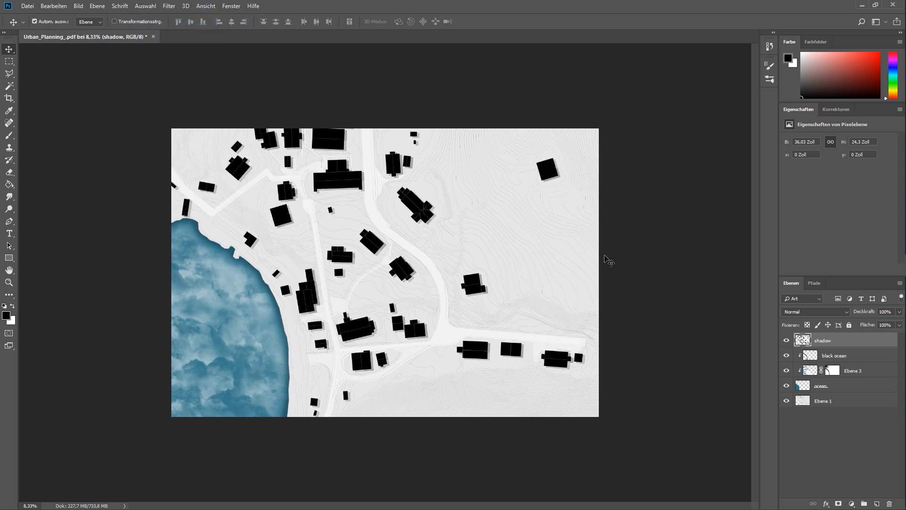
# Copy the houses from Ebene 1 to a layer named "houses copy" above the shadow layer, and show all layers.
pyautogui.click(823, 399)
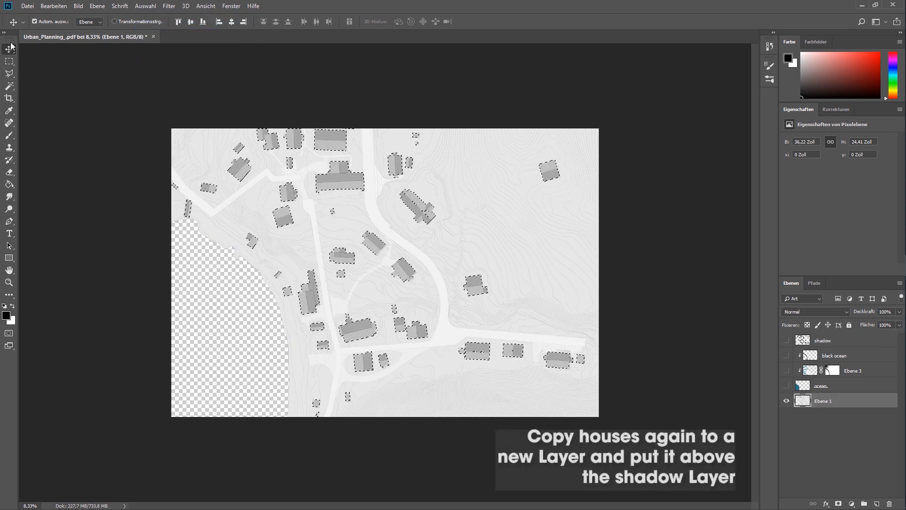
pyautogui.click(840, 340)
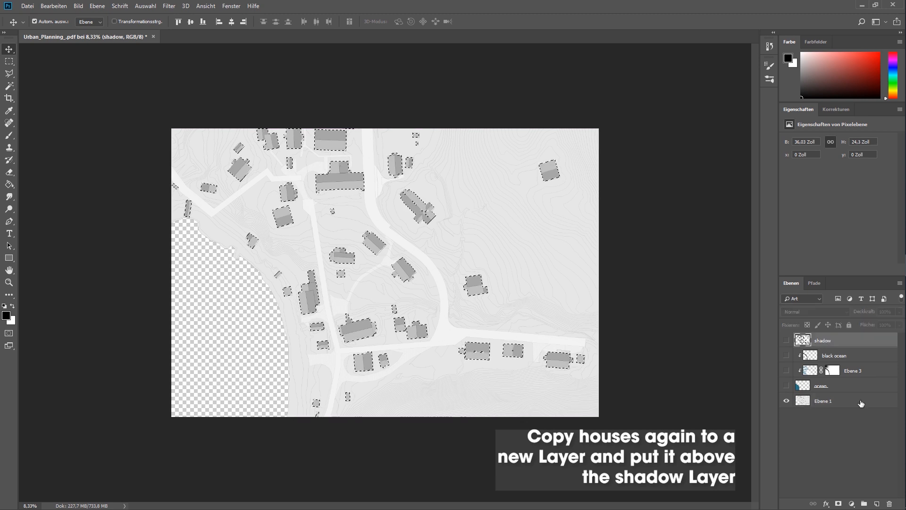
pyautogui.hotkey('ctrl', 'j')
pyautogui.doubleClick(839, 340)
pyautogui.write('houses copy')
pyautogui.press('Return')
pyautogui.hotkey('ctrl', 'd')
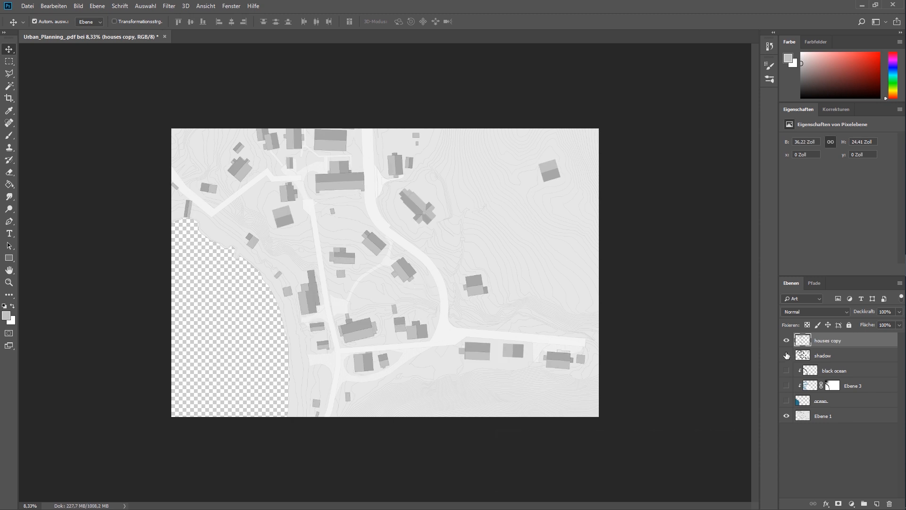
pyautogui.click(786, 401)
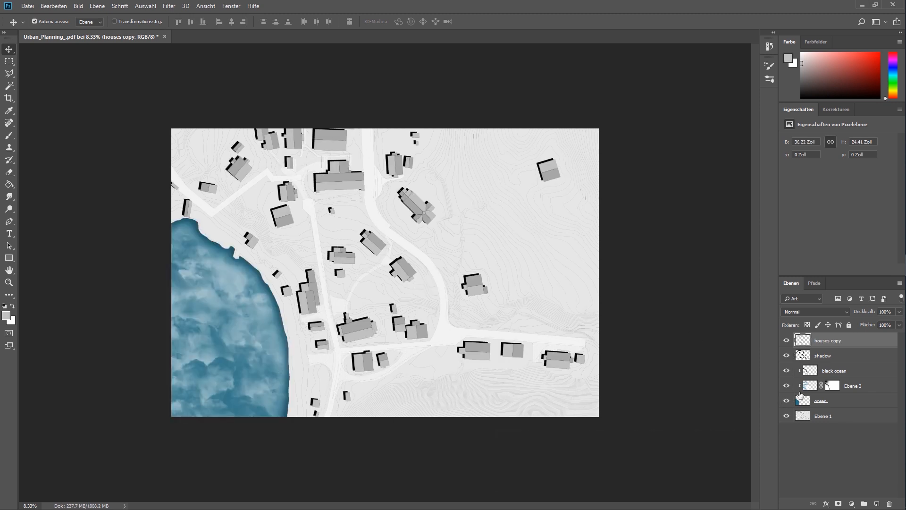
# Soften the shadow layer with a Gaussian Blur of 3.2 px radius and check it against the houses copy.
pyautogui.click(813, 354)
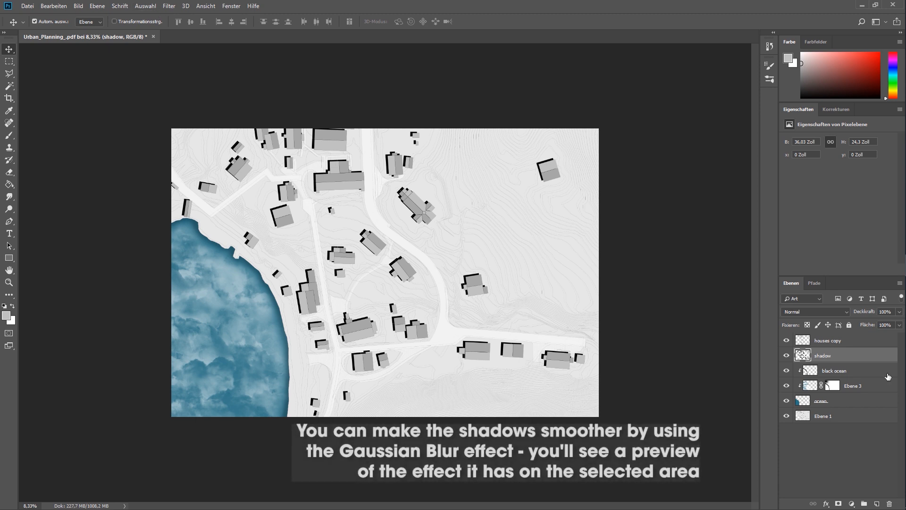
pyautogui.hotkey('ctrl', '+')
pyautogui.click(146, 5)
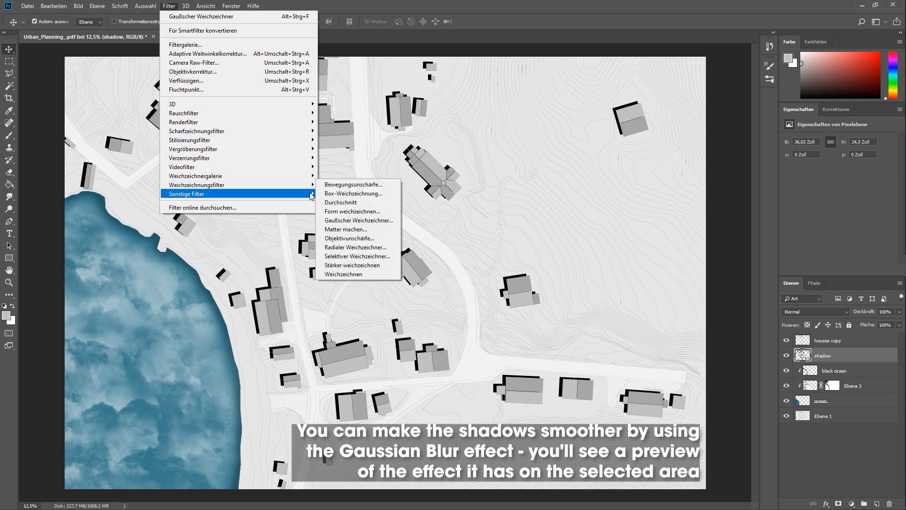
pyautogui.click(361, 220)
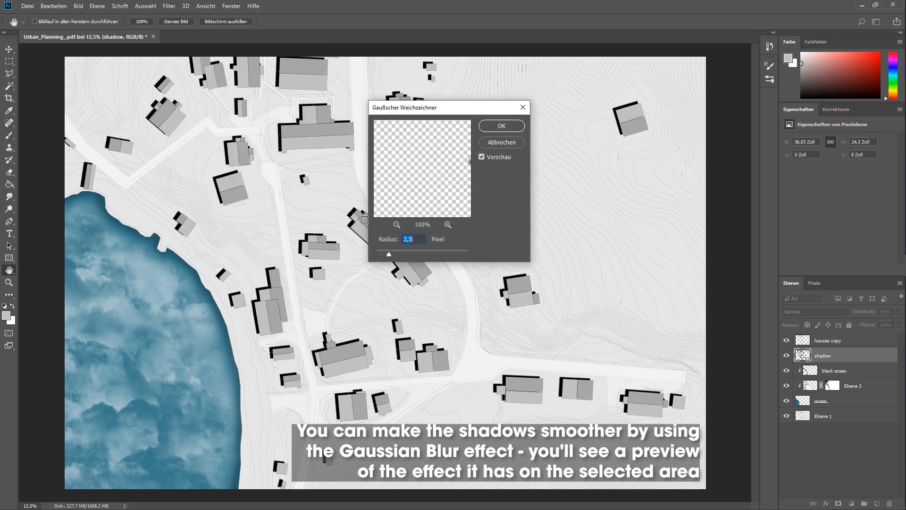
pyautogui.click(388, 254)
pyautogui.click(448, 225)
pyautogui.click(397, 225)
pyautogui.click(397, 225)
pyautogui.click(397, 225)
pyautogui.moveTo(389, 253); pyautogui.dragTo(392, 254)
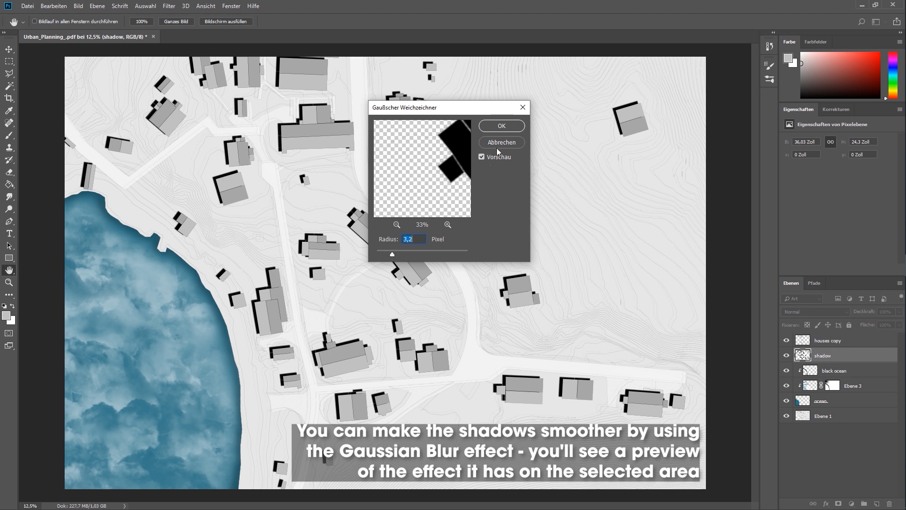
pyautogui.click(491, 126)
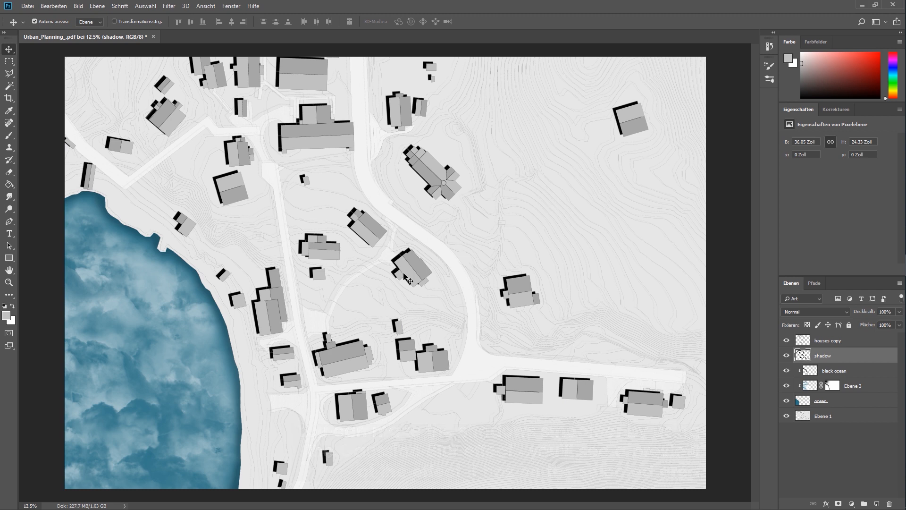
pyautogui.click(786, 341)
pyautogui.click(787, 340)
# Open the stone texture image "Stone 02 .jpg" from the Downloads folder.
pyautogui.hotkey('ctrl', '-')
pyautogui.click(27, 5)
pyautogui.click(33, 25)
pyautogui.scroll(2, 38, 95)
pyautogui.click(43, 62)
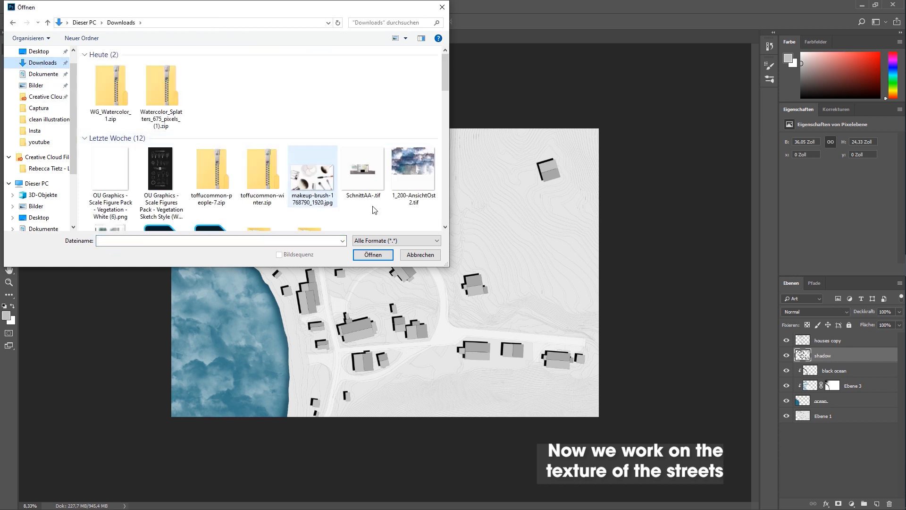
pyautogui.scroll(-5, 375, 209)
pyautogui.click(183, 187)
pyautogui.click(369, 255)
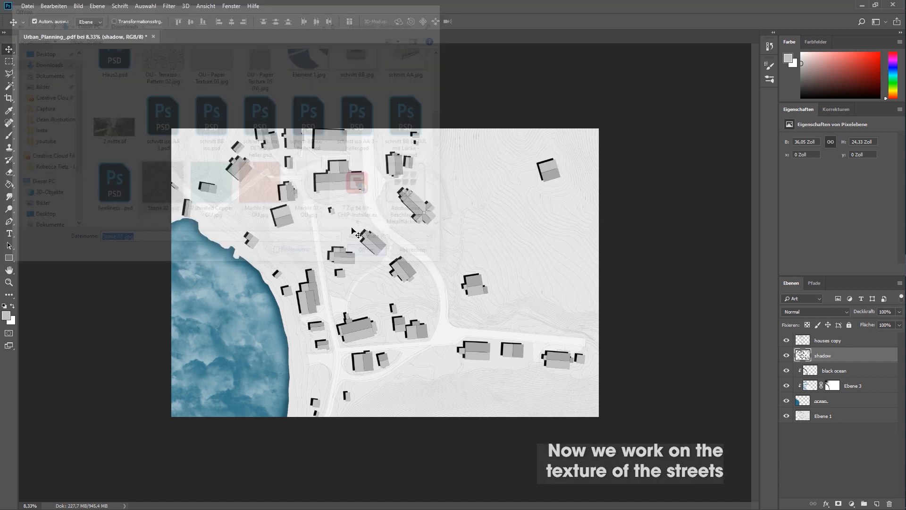
pyautogui.click(465, 237)
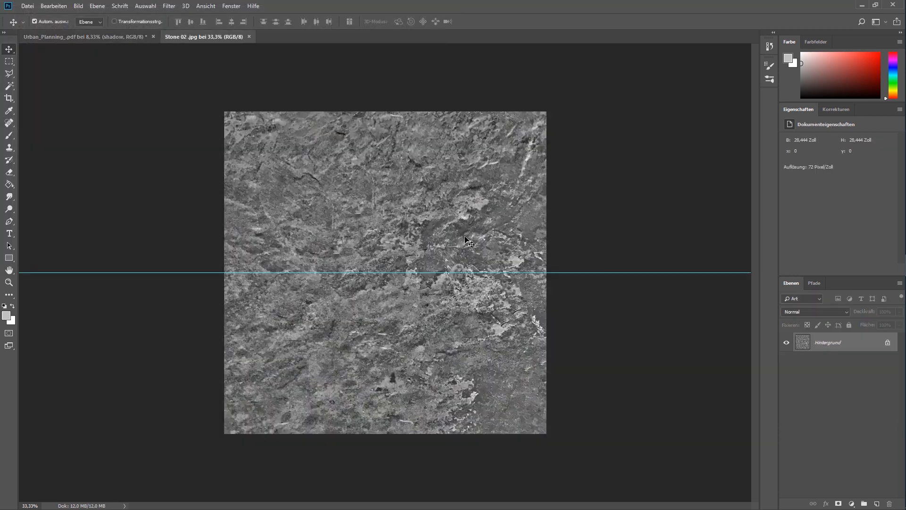
# Select the entire stone texture image and copy it into the Urban_Planning_ map document.
pyautogui.press('m')
pyautogui.hotkey('ctrl', 'a')
pyautogui.click(8, 52)
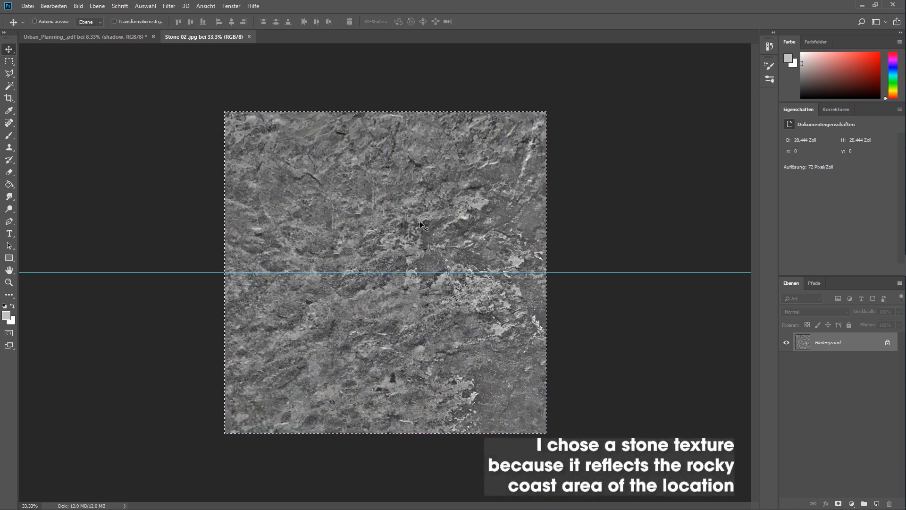
pyautogui.hotkey('ctrl', 'Tab')
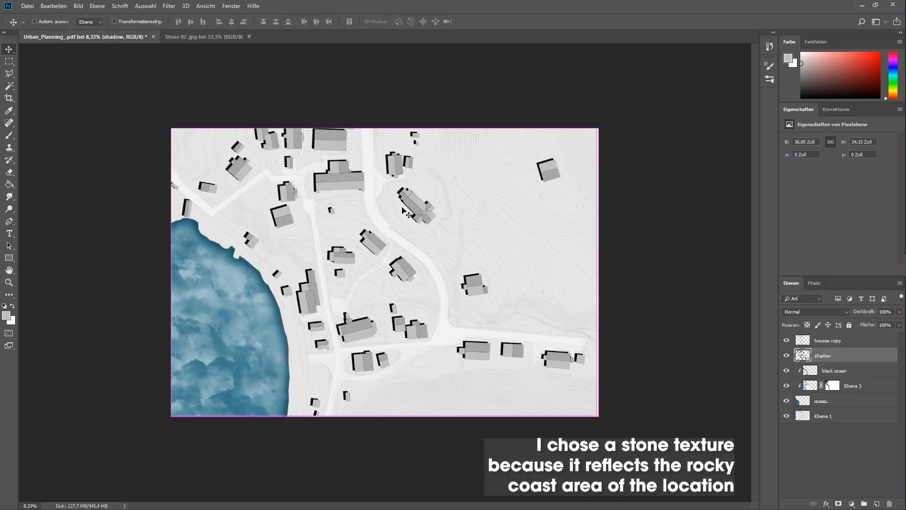
pyautogui.hotkey('ctrl', 'v')
# Move the stone texture to the top of the layer stack and tile duplicates of it across all the streets.
pyautogui.moveTo(846, 363); pyautogui.dragTo(845, 336)
pyautogui.moveTo(399, 262); pyautogui.dragTo(250, 212)
pyautogui.moveTo(250, 208); pyautogui.dragTo(191, 184)
pyautogui.moveTo(190, 191); pyautogui.dragTo(388, 265)
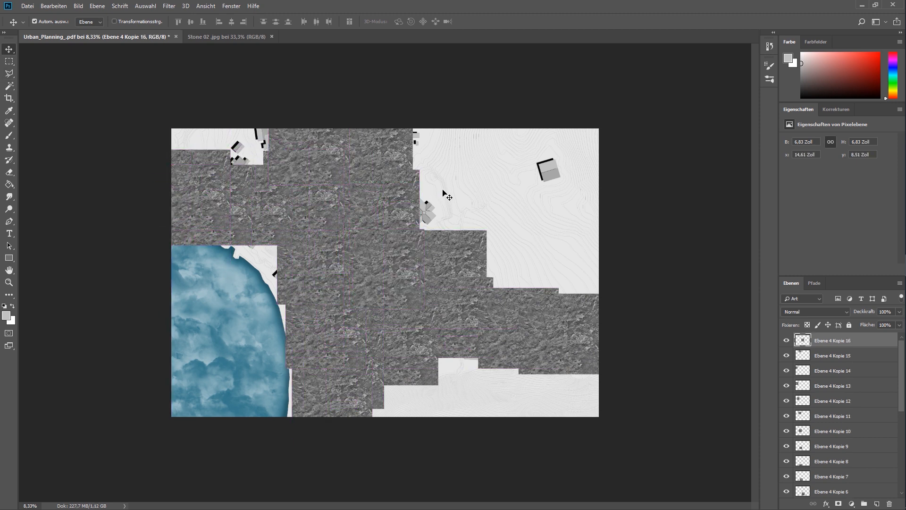
# Merge all the stone texture copies into one layer and name it "texture path".
pyautogui.scroll(-4, 867, 401)
pyautogui.keyDown('shift'); pyautogui.click(832, 462); pyautogui.keyUp('shift')
pyautogui.rightClick(831, 427)
pyautogui.click(814, 314)
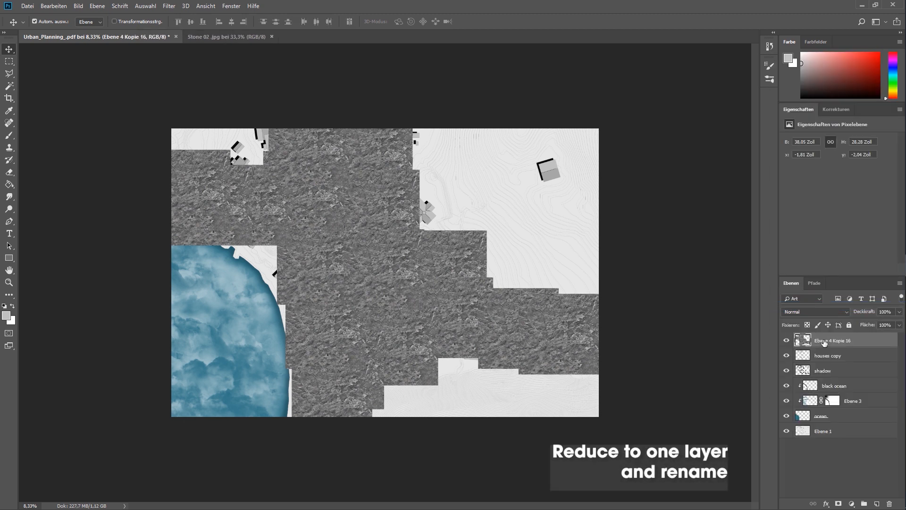
pyautogui.click(825, 340)
pyautogui.write('texture path')
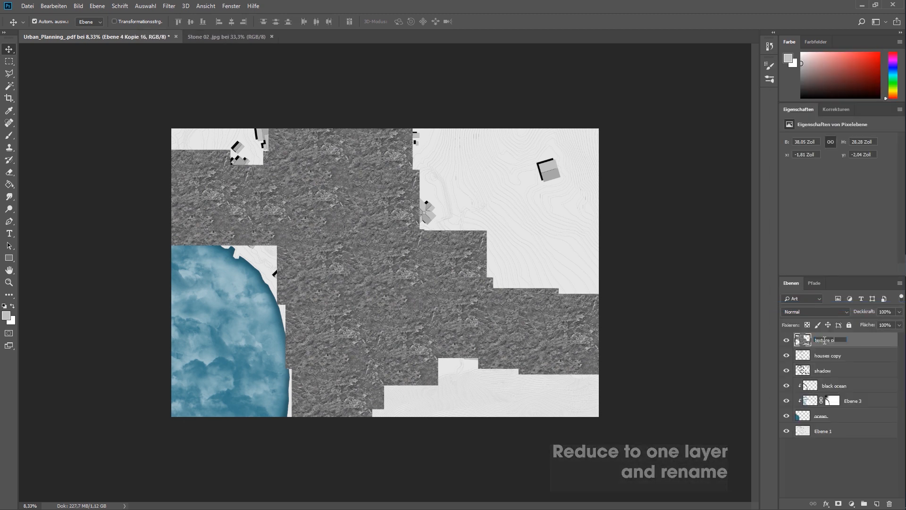
pyautogui.click(826, 355)
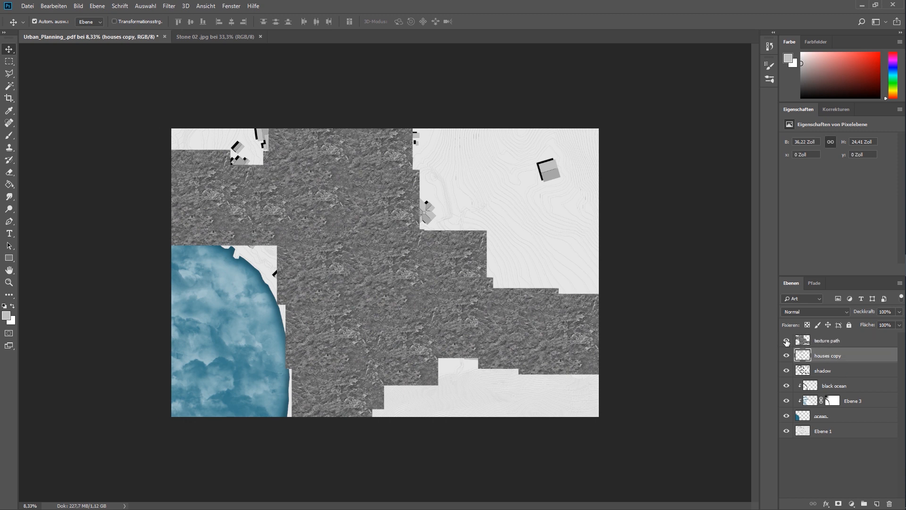
# Hide every layer except Ebene 1 and select the streets by colour with Color Range at tolerance 0.
pyautogui.click(787, 415)
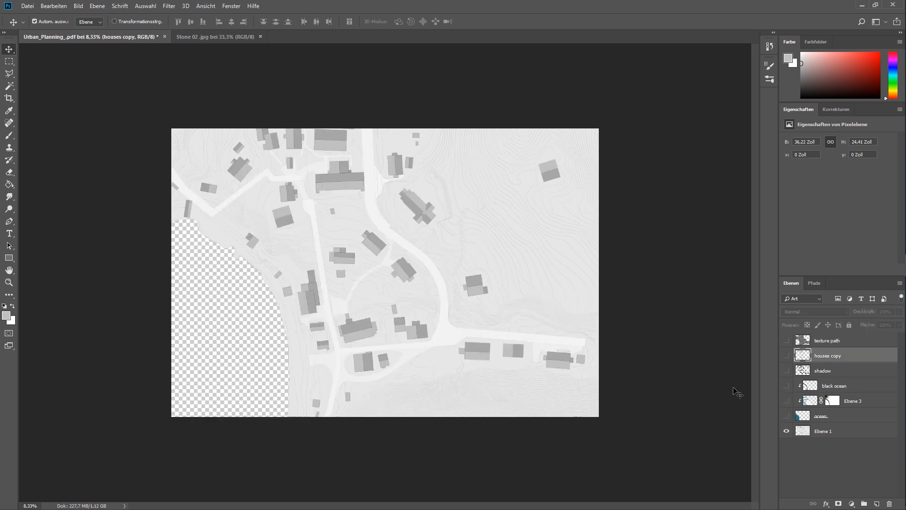
pyautogui.click(9, 86)
pyautogui.click(146, 5)
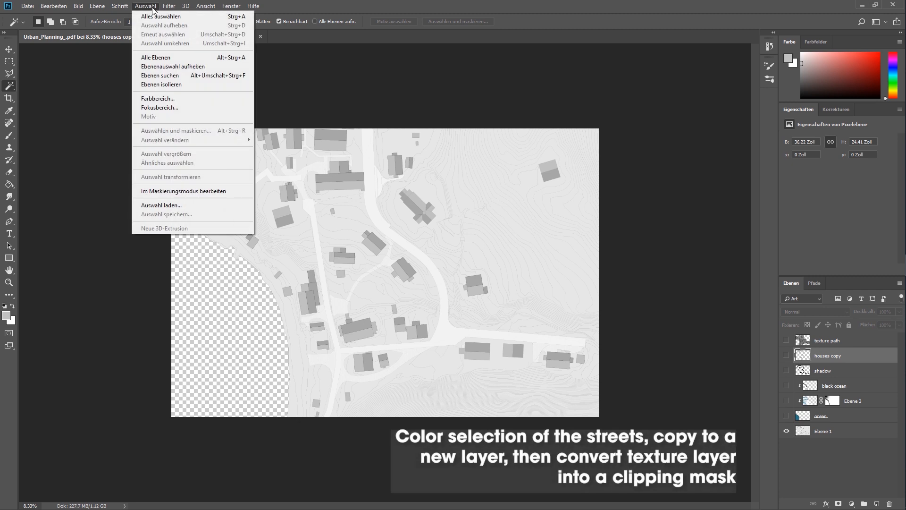
pyautogui.click(156, 98)
pyautogui.click(443, 329)
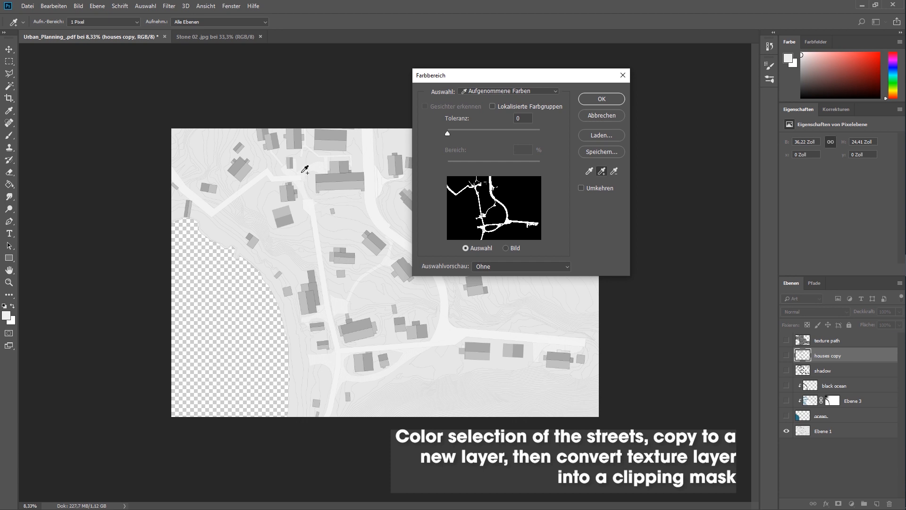
pyautogui.click(605, 99)
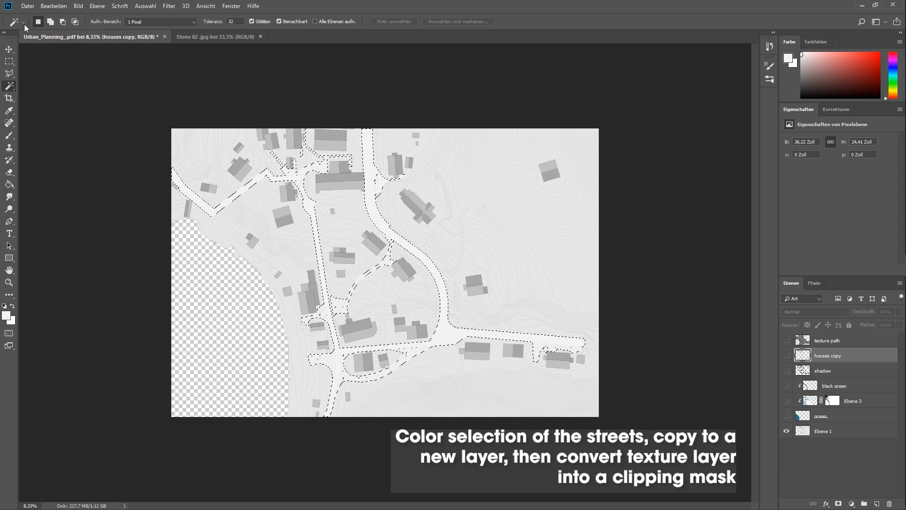
# Copy the selected streets from Ebene 1 to a new layer named "path" below the texture path layer, and clear the selection.
pyautogui.press('v')
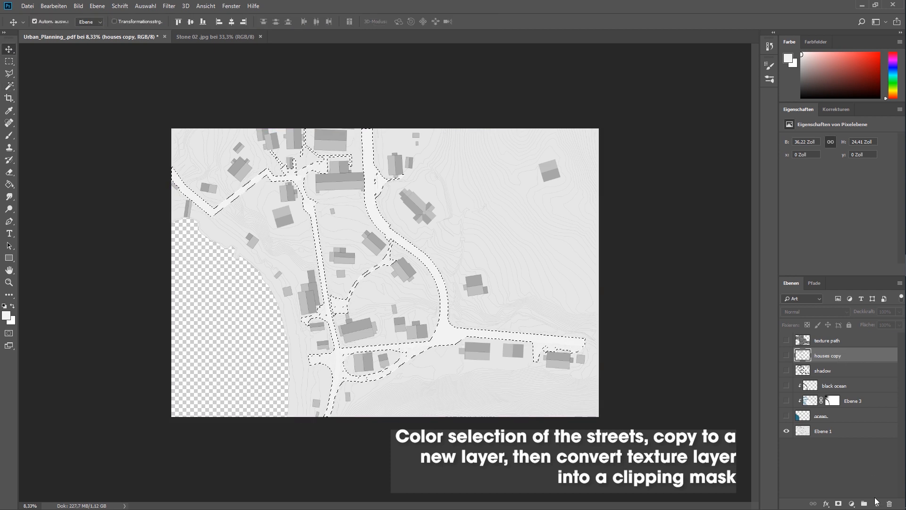
pyautogui.click(542, 310)
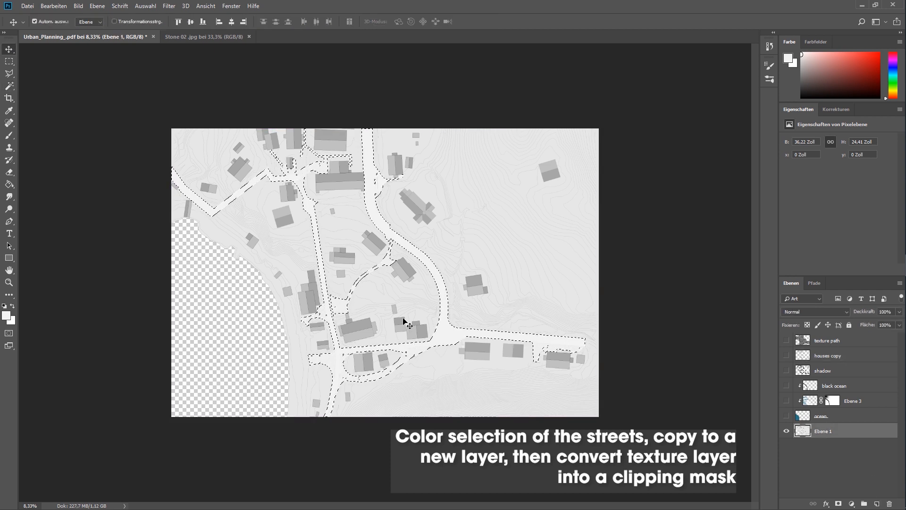
pyautogui.hotkey('ctrl', 'j')
pyautogui.hotkey('ctrl', 'd')
pyautogui.press('Return')
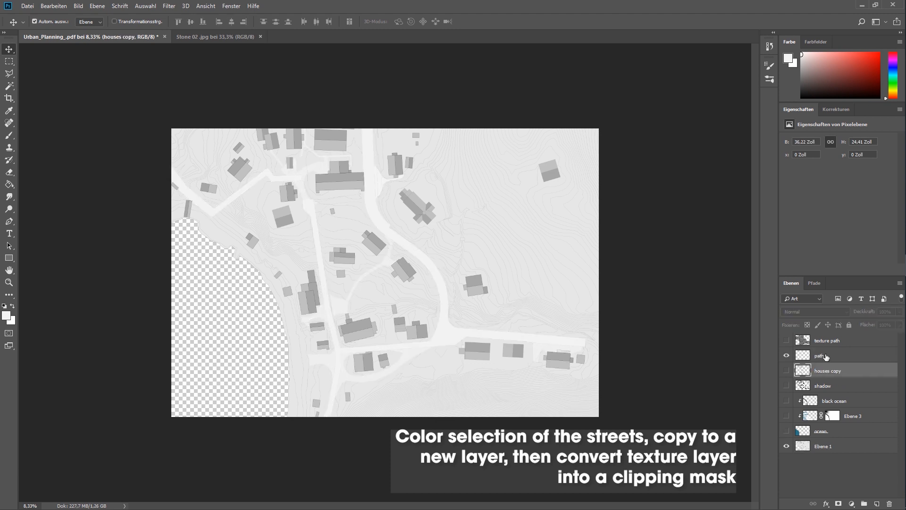
# Show all layers and turn the texture path layer into a clipping mask on the path layer.
pyautogui.click(786, 432)
pyautogui.click(823, 341)
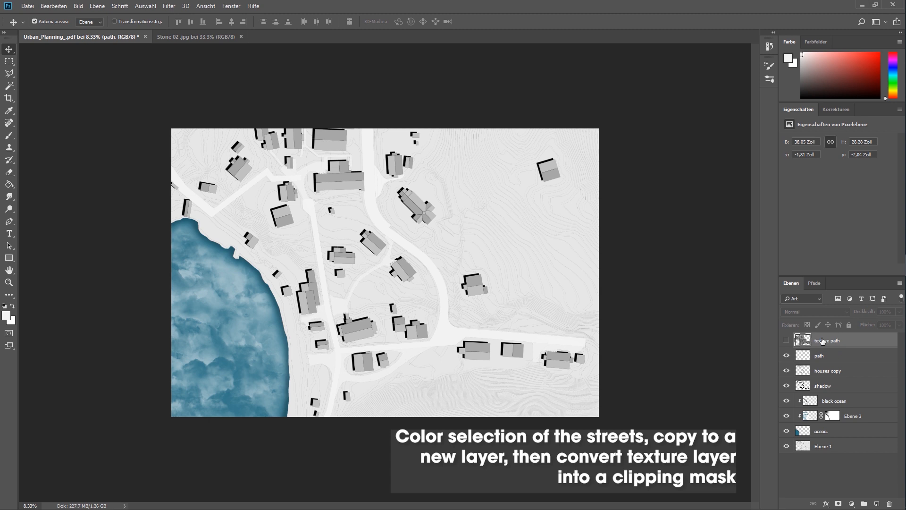
pyautogui.click(787, 340)
pyautogui.rightClick(845, 335)
pyautogui.click(711, 291)
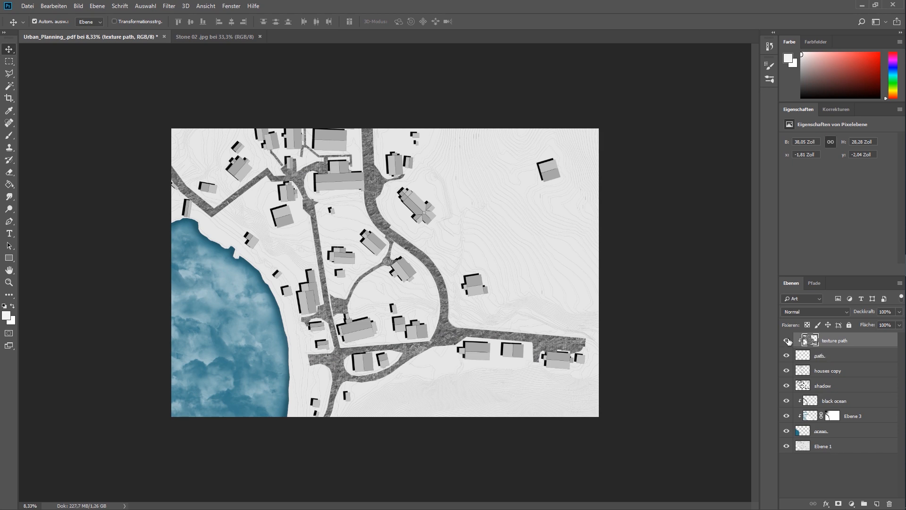
# Isolate the line layer Ebene 4 and select its contour and house line colours with Color Range at tolerance 0.
pyautogui.click(785, 432)
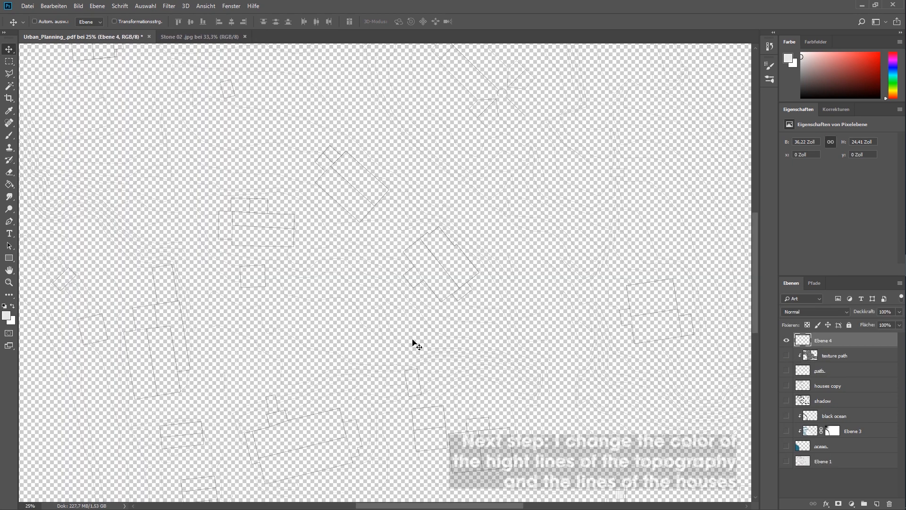
pyautogui.scroll(5, 414, 342)
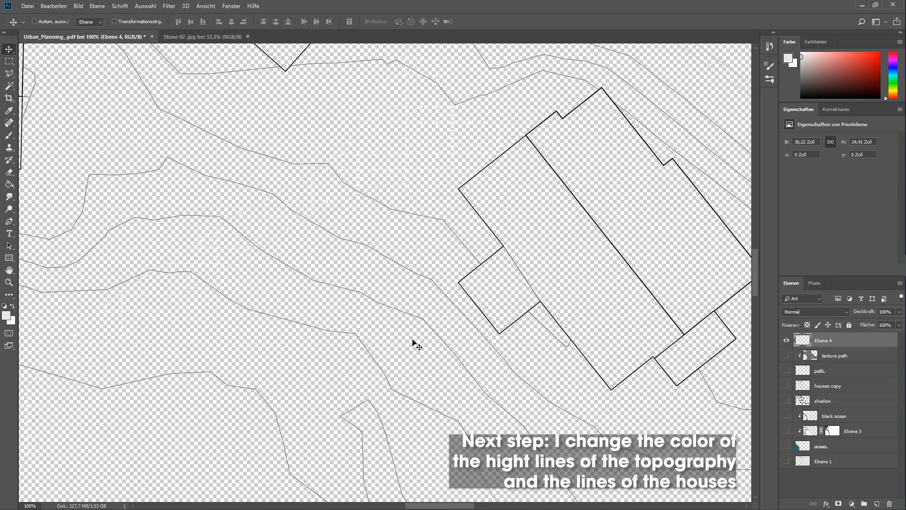
pyautogui.moveTo(429, 505); pyautogui.dragTo(627, 506)
pyautogui.click(145, 6)
pyautogui.click(155, 98)
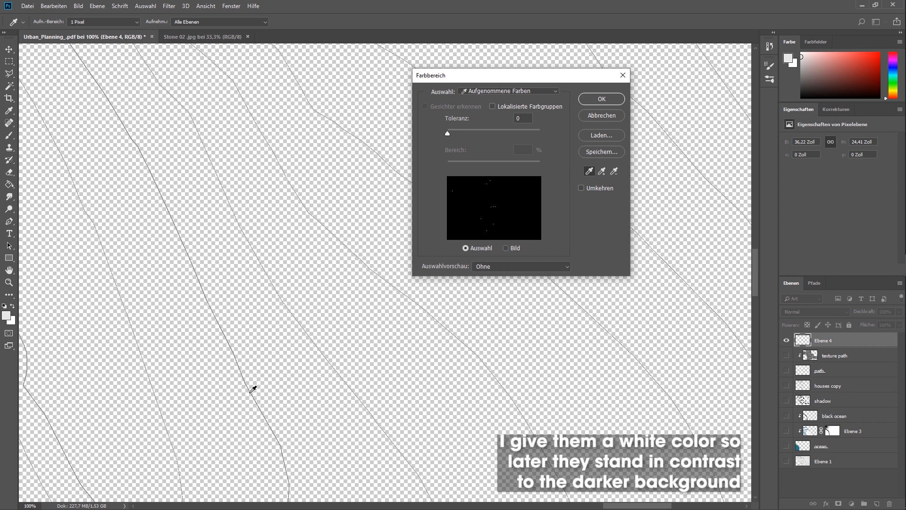
pyautogui.moveTo(614, 505); pyautogui.dragTo(504, 505)
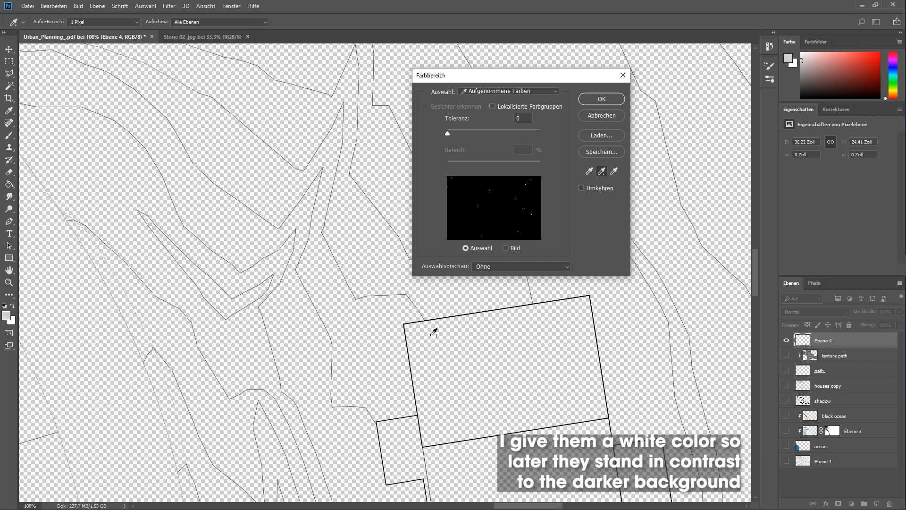
pyautogui.click(418, 414)
pyautogui.click(370, 404)
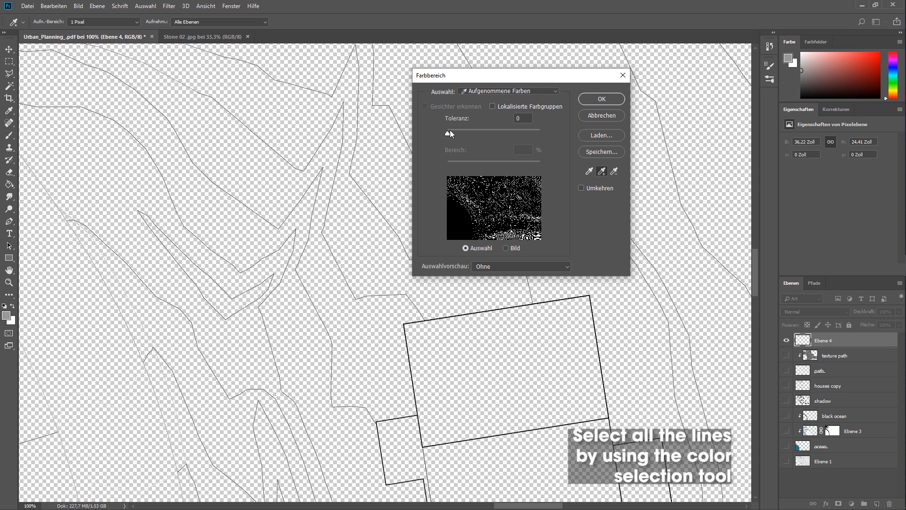
pyautogui.click(602, 98)
# Paint the selected contour and house lines white with a 5000 px brush over the whole map.
pyautogui.scroll(-3, 463, 303)
pyautogui.hotkey('ctrl', '-')
pyautogui.press('v')
pyautogui.hotkey('ctrl', '-')
pyautogui.hotkey('ctrl', '-')
pyautogui.hotkey('ctrl', '-')
pyautogui.hotkey('ctrl', '-')
pyautogui.hotkey('ctrl', '-')
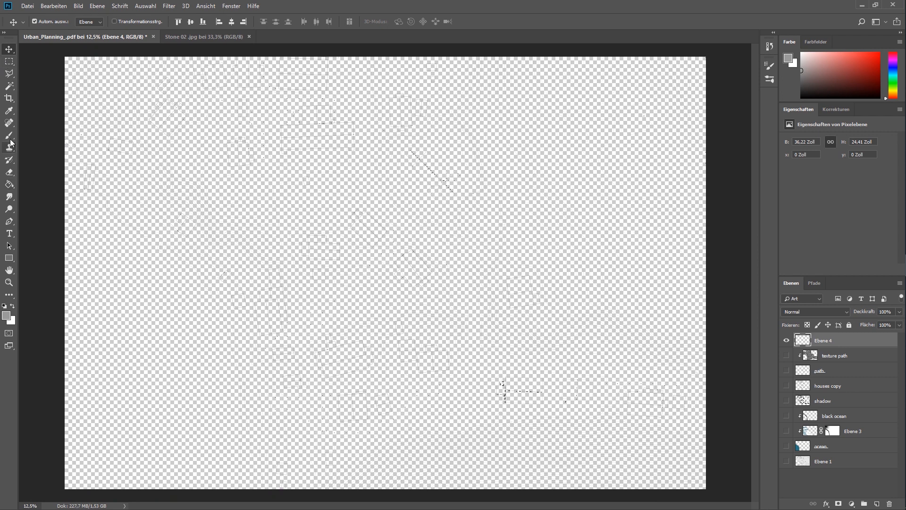
pyautogui.click(10, 136)
pyautogui.hotkey('ctrl', '-')
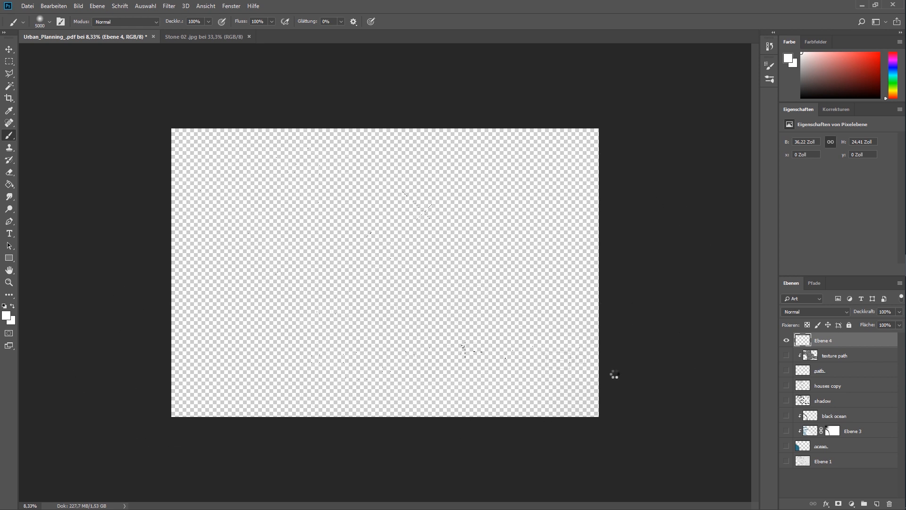
# Show all the other layers, hide Ebene 4 and rename it "white lines".
pyautogui.click(4, 49)
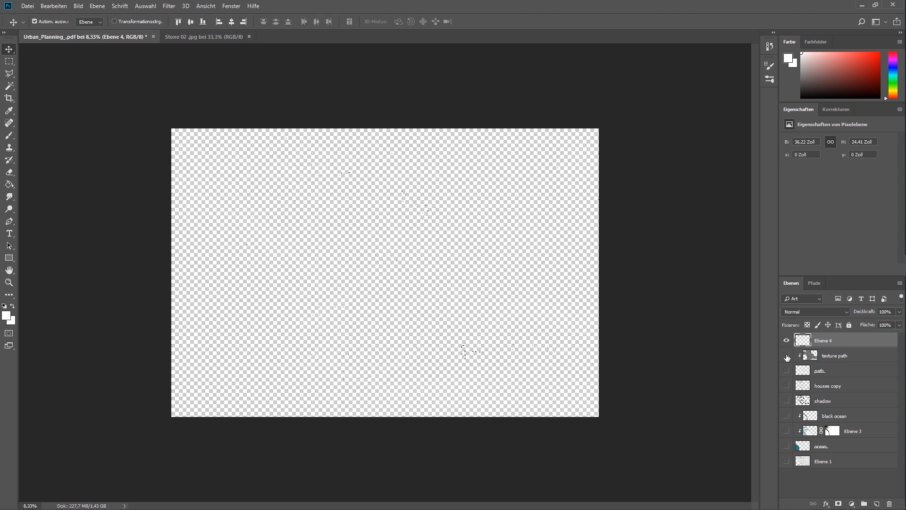
pyautogui.click(787, 356)
pyautogui.click(787, 340)
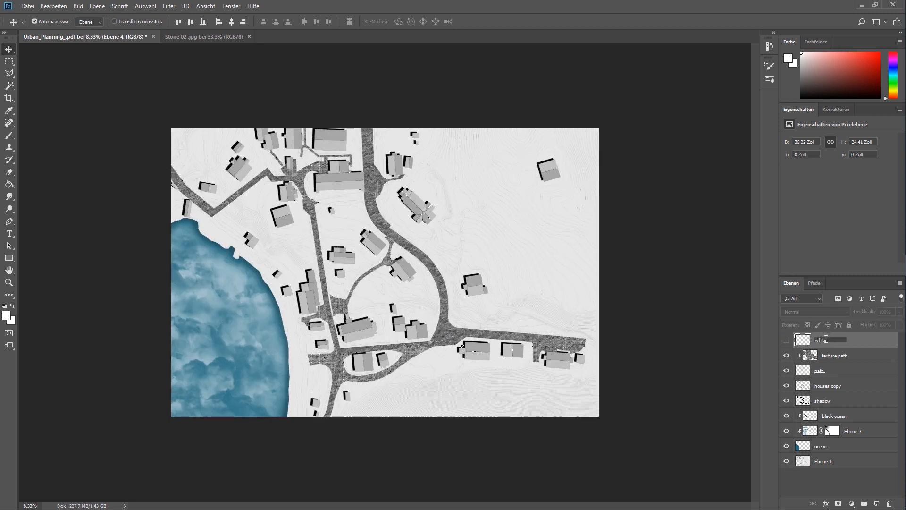
pyautogui.click(834, 357)
# Create a new layer directly below white lines and name it "verlauf".
pyautogui.click(820, 341)
pyautogui.click(877, 503)
pyautogui.moveTo(833, 341); pyautogui.dragTo(829, 361)
pyautogui.doubleClick(824, 355)
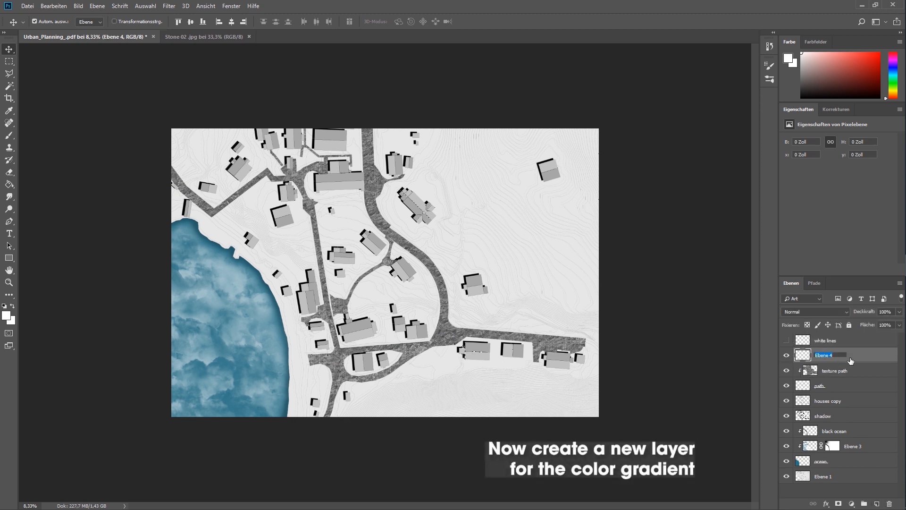
pyautogui.click(850, 367)
pyautogui.click(843, 356)
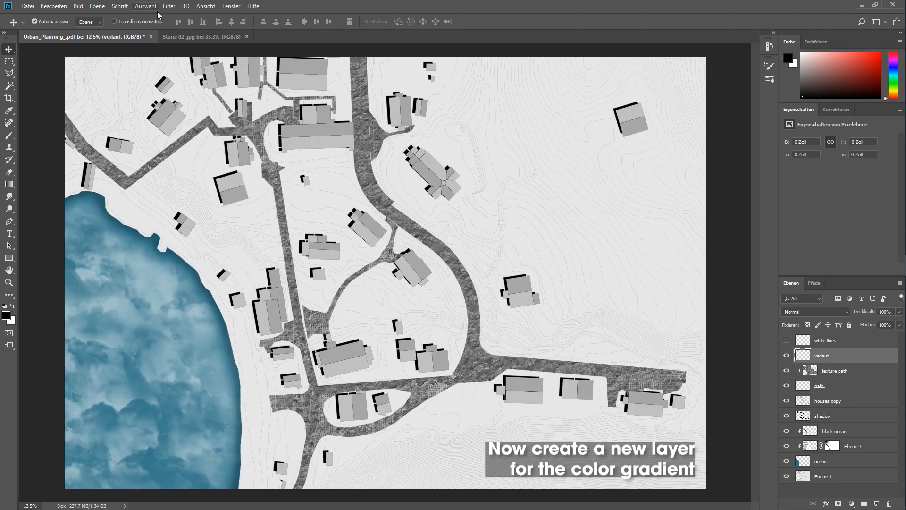
# Select the light terrain of Ebene 1 with Color Range and make the verlauf layer active.
pyautogui.click(826, 474)
pyautogui.click(145, 5)
pyautogui.click(156, 100)
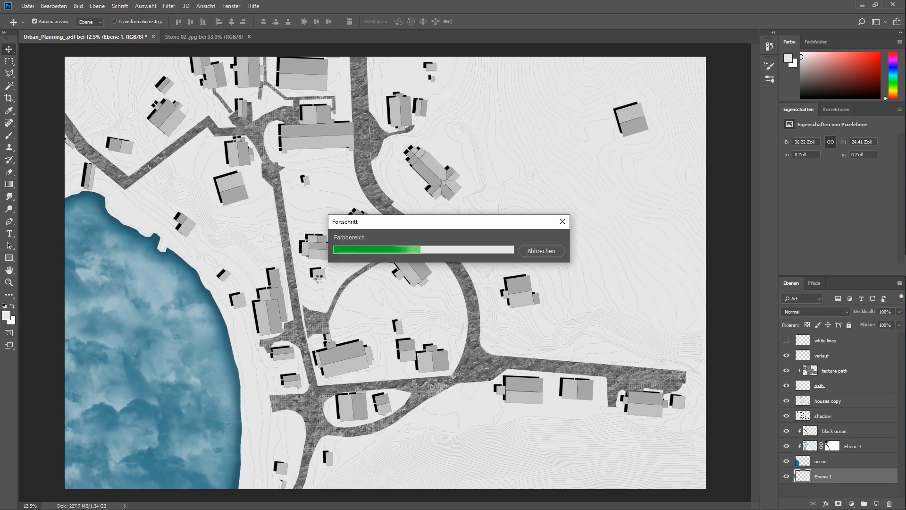
pyautogui.click(822, 356)
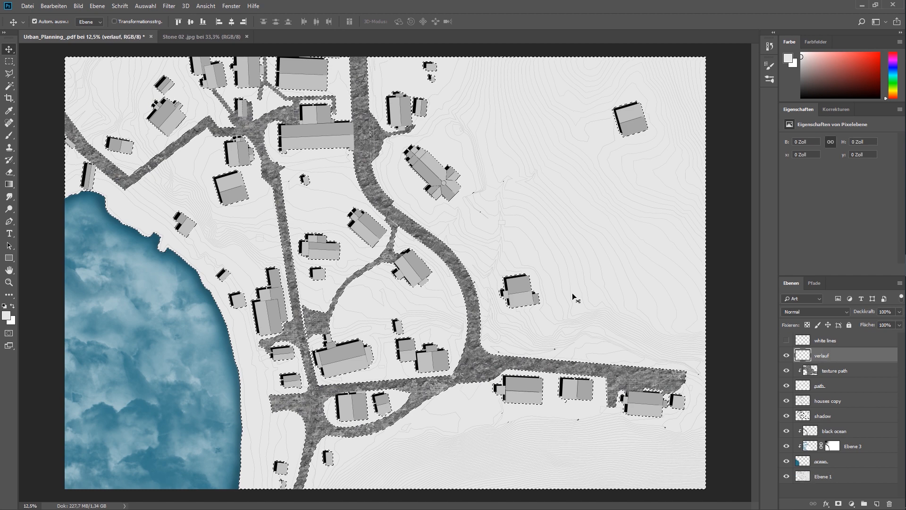
# Fill the selected terrain on verlauf with a linear black-to-white gradient running from the coast toward the map's upper right.
pyautogui.click(9, 184)
pyautogui.click(3, 306)
pyautogui.hotkey('ctrl', '-')
pyautogui.moveTo(229, 342); pyautogui.dragTo(498, 198)
pyautogui.moveTo(245, 323); pyautogui.dragTo(581, 153)
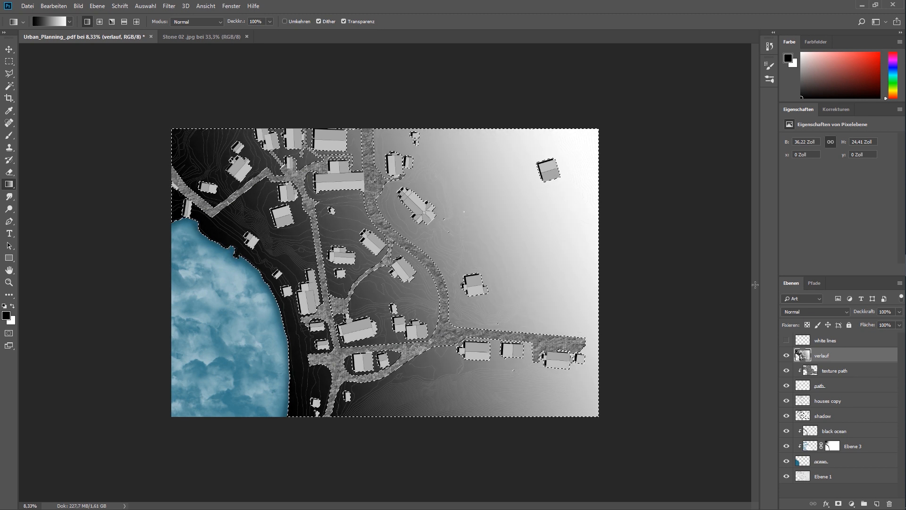
# Clear the selection, then show and activate the white lines layer above the gradient.
pyautogui.hotkey('ctrl', 'd')
pyautogui.click(786, 341)
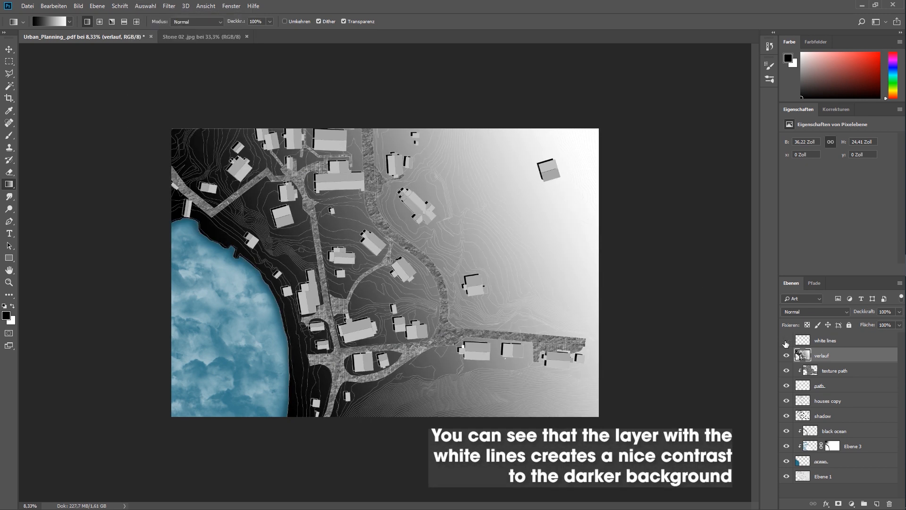
pyautogui.click(826, 341)
# Create a new layer above texture path and make it a clipping mask for the streets.
pyautogui.press('v')
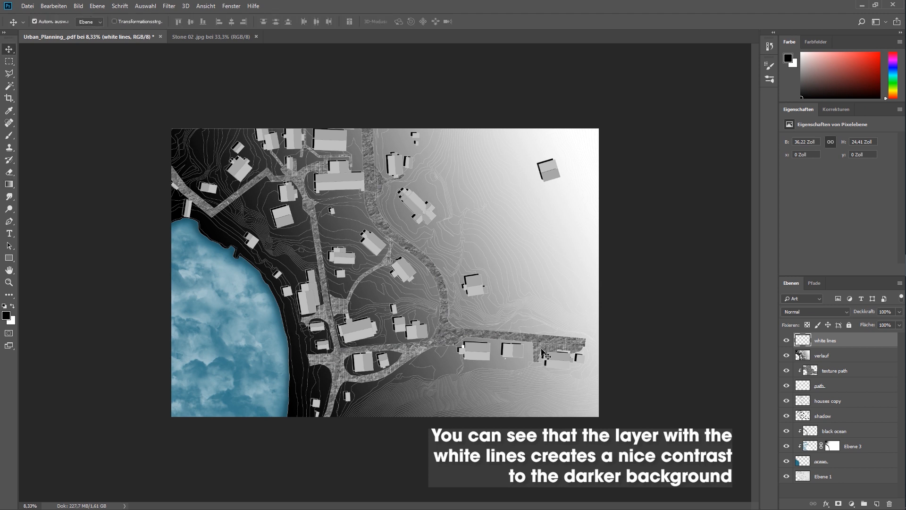
pyautogui.click(432, 329)
pyautogui.click(877, 503)
pyautogui.rightClick(826, 371)
pyautogui.click(718, 291)
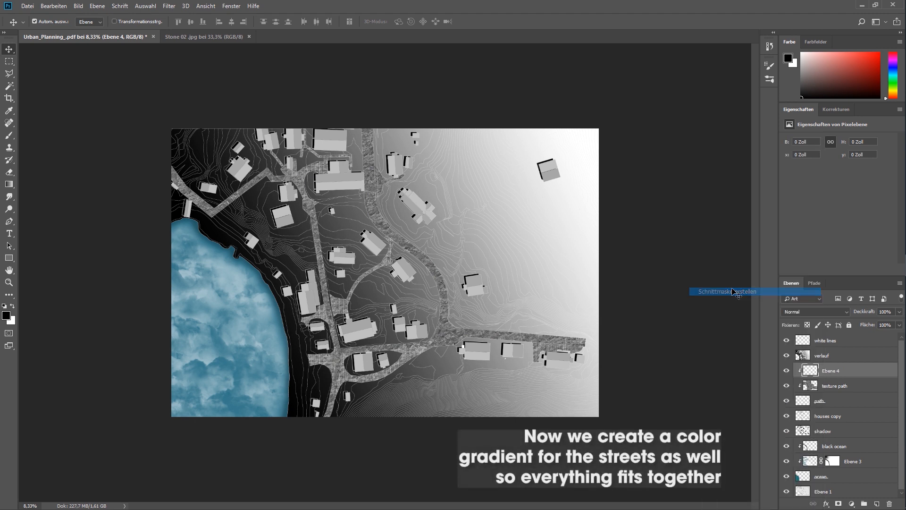
# Apply a black-to-white gradient toward the upper right on the clipped street layer and set its fill to 38%.
pyautogui.click(9, 185)
pyautogui.moveTo(391, 258); pyautogui.dragTo(532, 188)
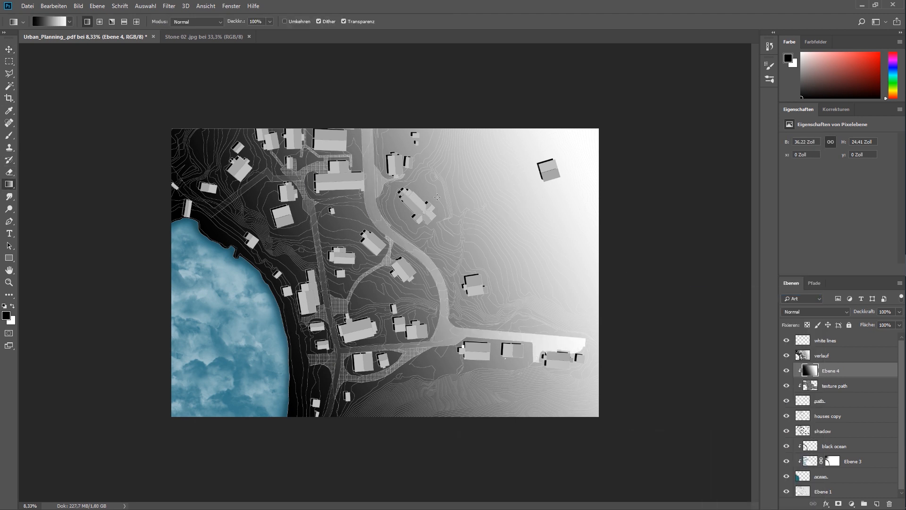
pyautogui.moveTo(879, 336); pyautogui.dragTo(873, 338)
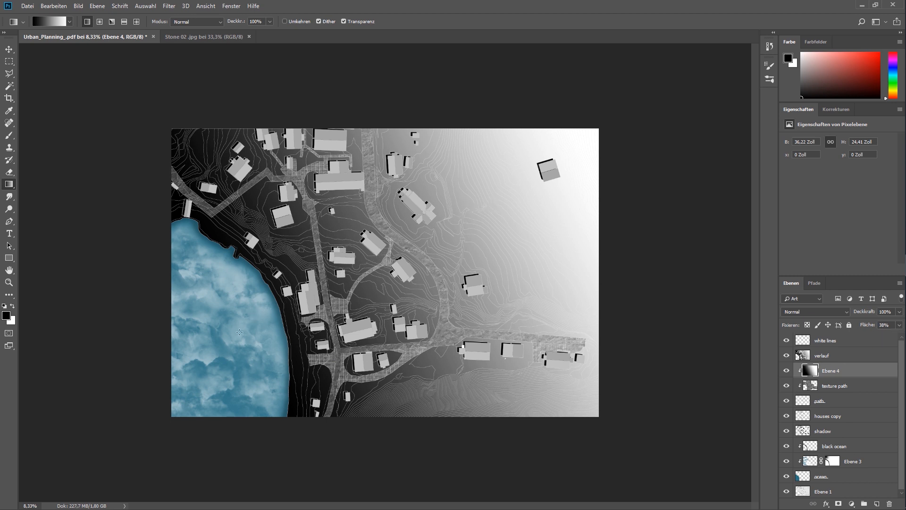
# Compare the streets with and without the gradient on layer Ebene 4.
pyautogui.click(786, 371)
pyautogui.click(786, 371)
pyautogui.click(785, 370)
pyautogui.click(785, 369)
# Select the street shapes on the path layer by picking the empty area with the Magic Wand and inverting the selection.
pyautogui.click(9, 86)
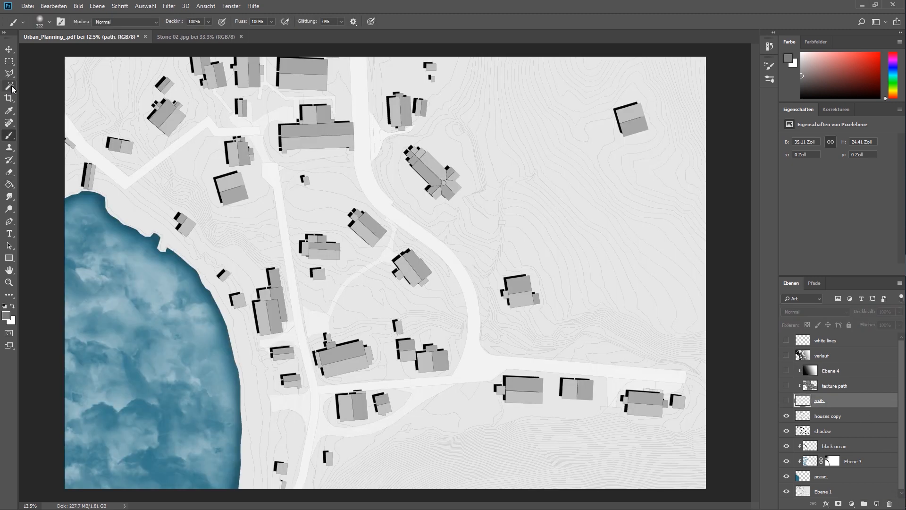
pyautogui.click(146, 5)
pyautogui.click(153, 43)
pyautogui.click(9, 49)
# Show the path layer and fill the selected streets with a linear black-to-white gradient running from the lake toward the upper right.
pyautogui.hotkey('ctrl', '-')
pyautogui.press('d')
pyautogui.rightClick(9, 185)
pyautogui.click(43, 186)
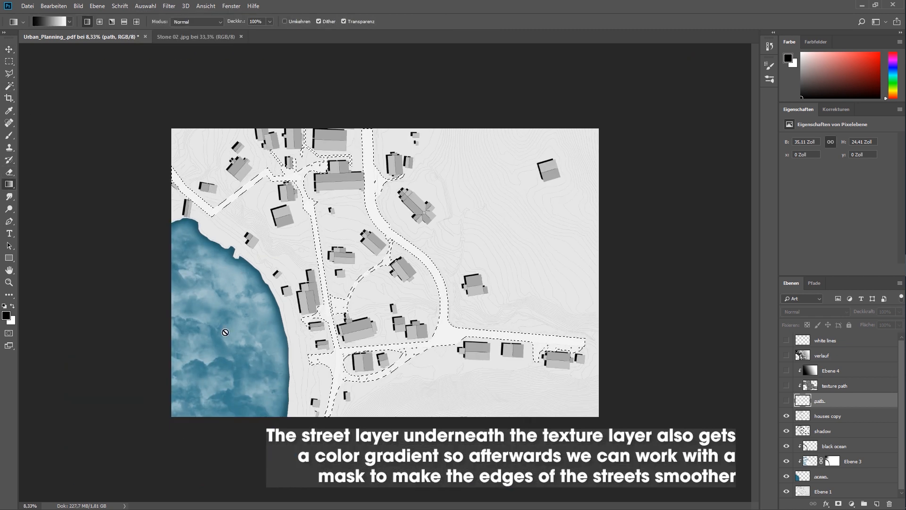
pyautogui.click(786, 401)
pyautogui.moveTo(235, 327); pyautogui.dragTo(461, 225)
pyautogui.moveTo(235, 328); pyautogui.dragTo(497, 213)
pyautogui.press('v')
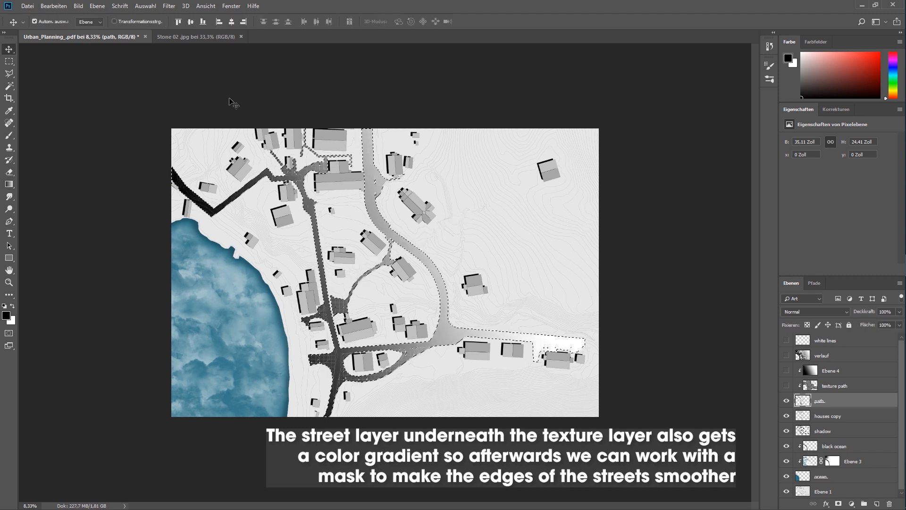
# Show the layers from texture path up to white lines again, clear the selection and add a layer mask to path.
pyautogui.moveTo(787, 386); pyautogui.dragTo(787, 341)
pyautogui.click(145, 5)
pyautogui.click(155, 16)
pyautogui.click(838, 504)
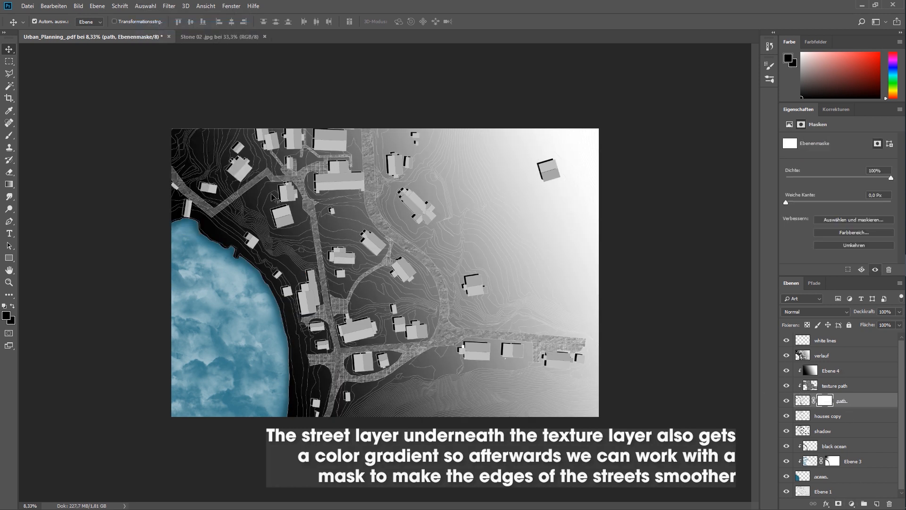
# Paint black on the path mask with the 322 px brush along the edges of the central and southern streets.
pyautogui.press('b')
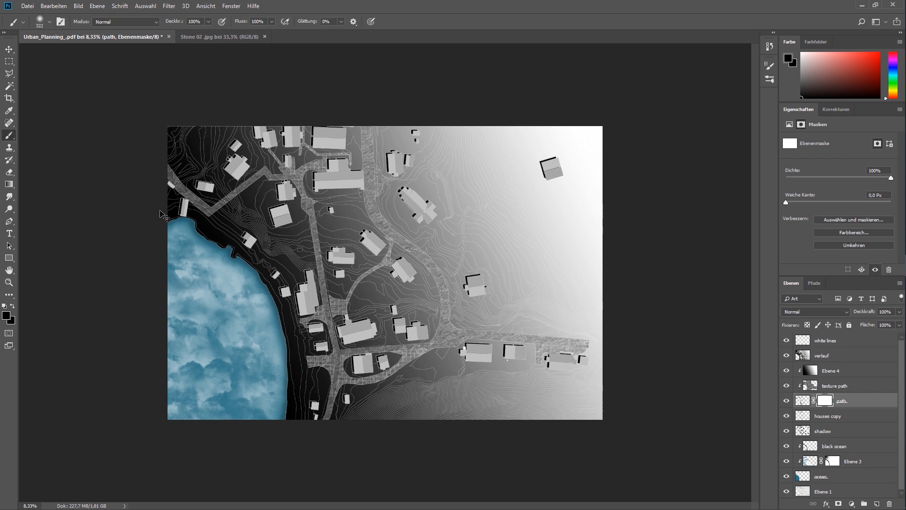
pyautogui.hotkey('ctrl', '+')
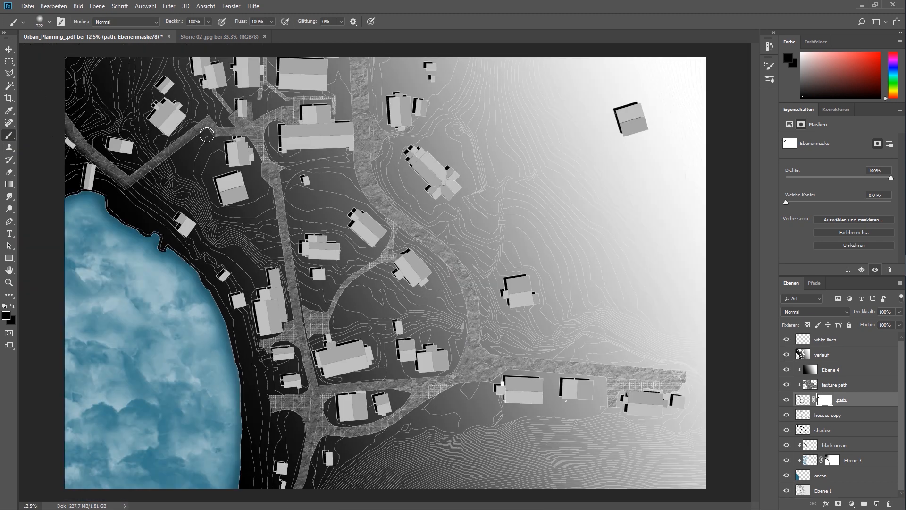
pyautogui.hotkey('ctrl', '+')
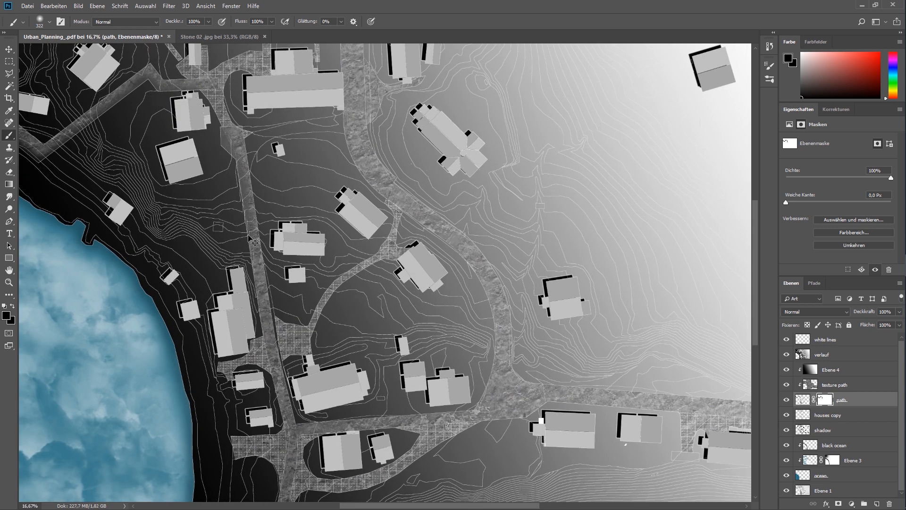
pyautogui.moveTo(259, 338); pyautogui.dragTo(247, 348)
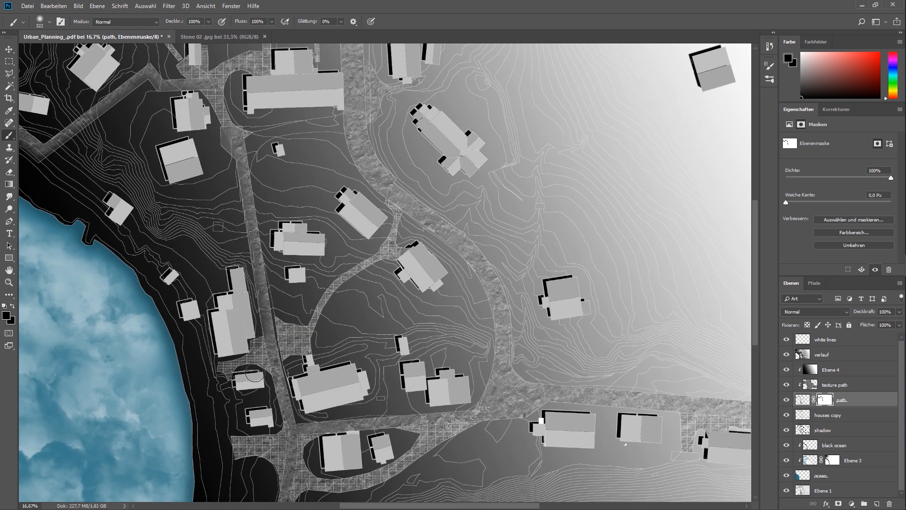
pyautogui.scroll(-3, 232, 433)
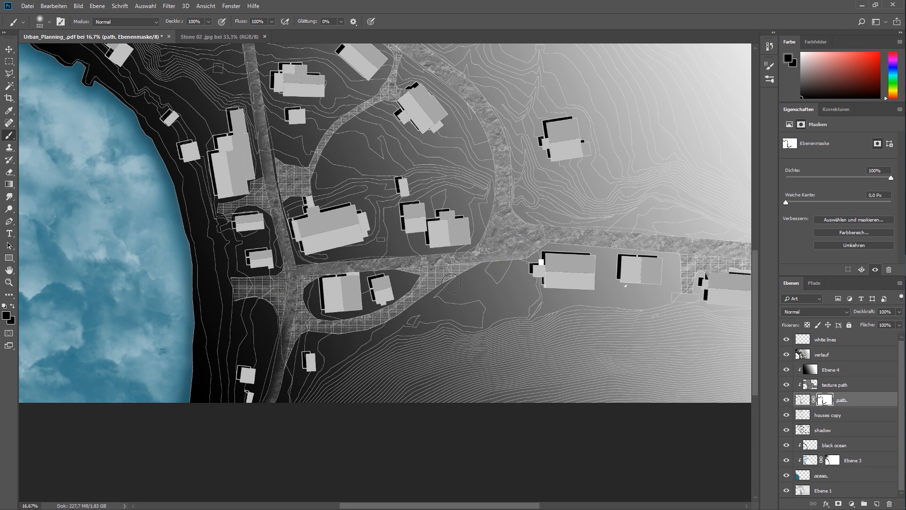
pyautogui.scroll(4, 451, 284)
pyautogui.scroll(-3, 472, 342)
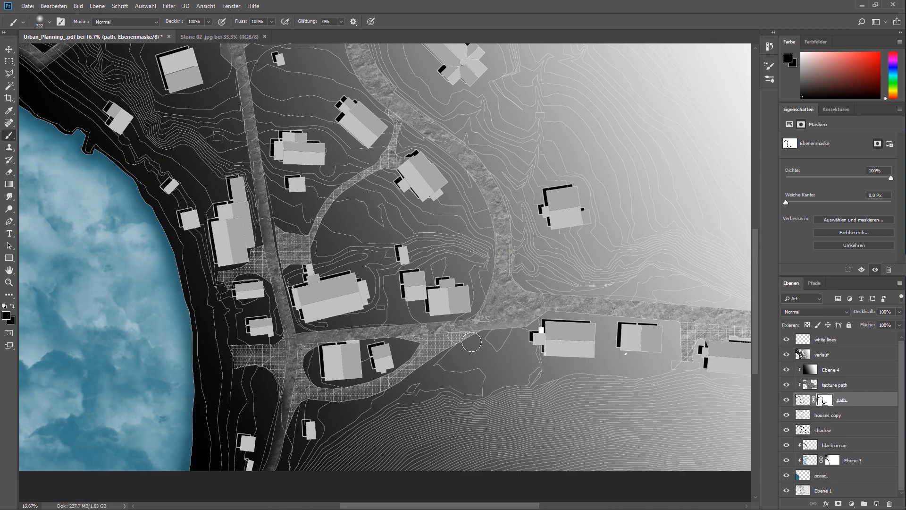
pyautogui.scroll(-1, 524, 331)
pyautogui.hscroll(4, 511, 333)
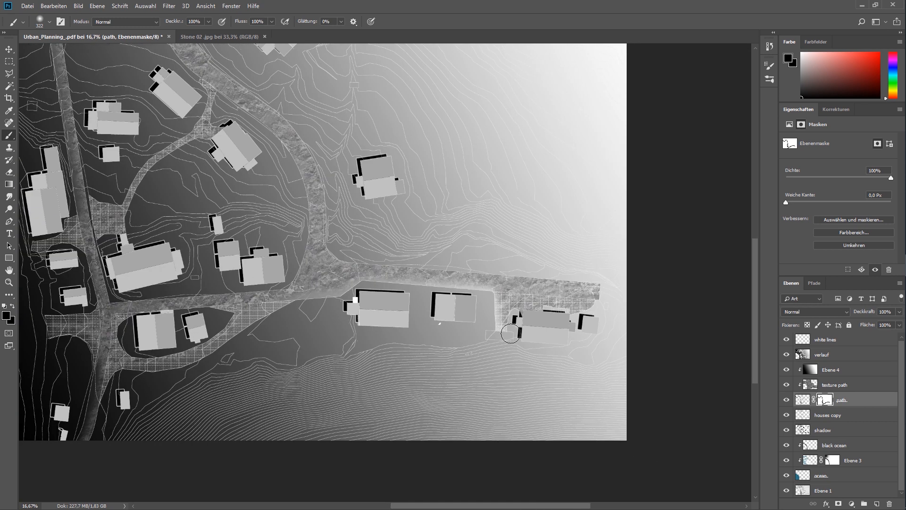
# Soften the edges of the eastern street end and the large curved main street by painting black on the path mask.
pyautogui.scroll(1, 326, 215)
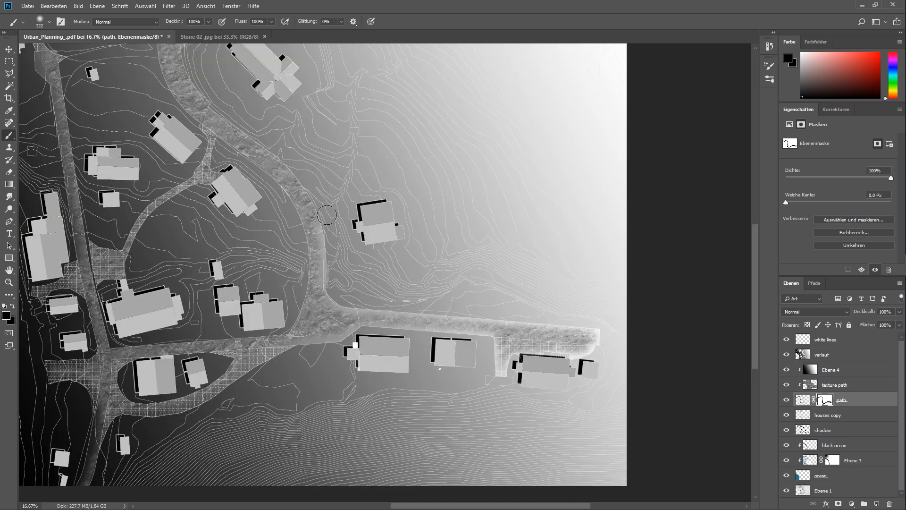
pyautogui.scroll(2, 224, 112)
pyautogui.scroll(2, 212, 137)
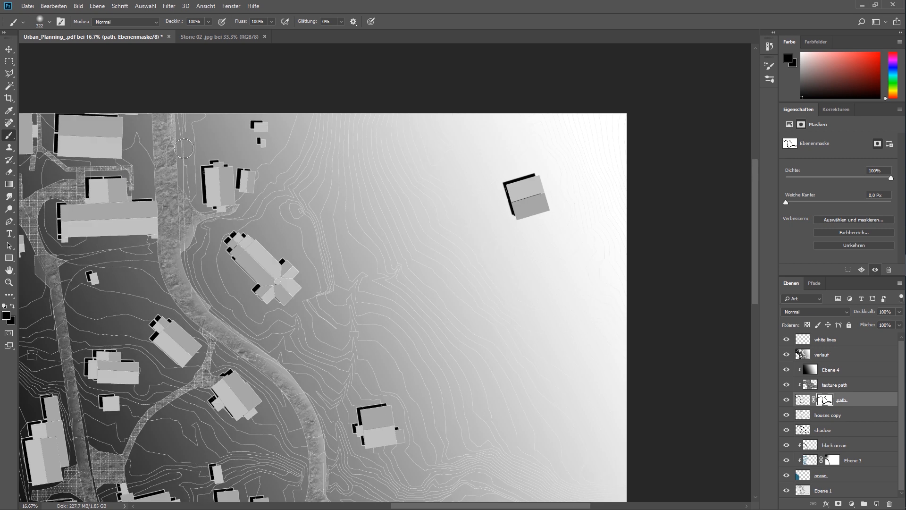
pyautogui.scroll(-1, 185, 281)
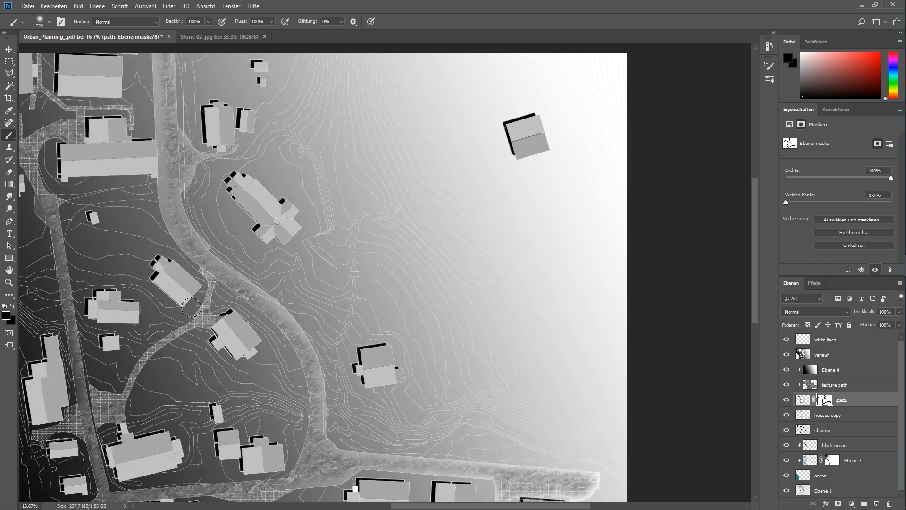
pyautogui.scroll(-2, 100, 384)
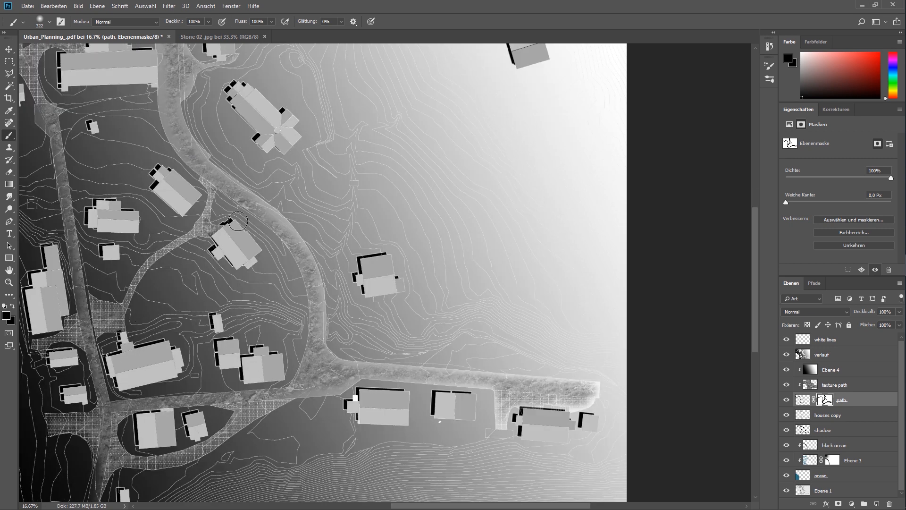
# Paint black on the path mask along the northwestern street edges above the lake, and check the edges across the whole map.
pyautogui.hscroll(-5, 381, 301)
pyautogui.scroll(1, 335, 148)
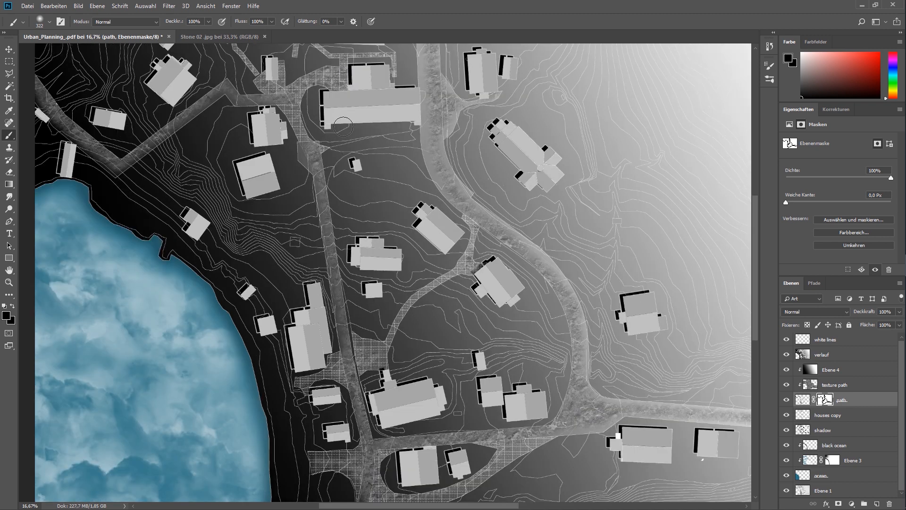
pyautogui.scroll(2, 307, 92)
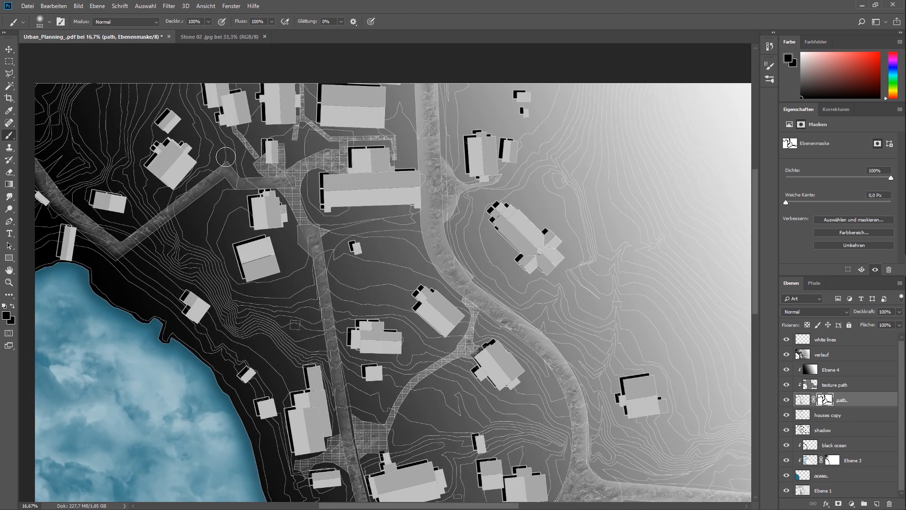
pyautogui.moveTo(120, 236); pyautogui.dragTo(44, 156)
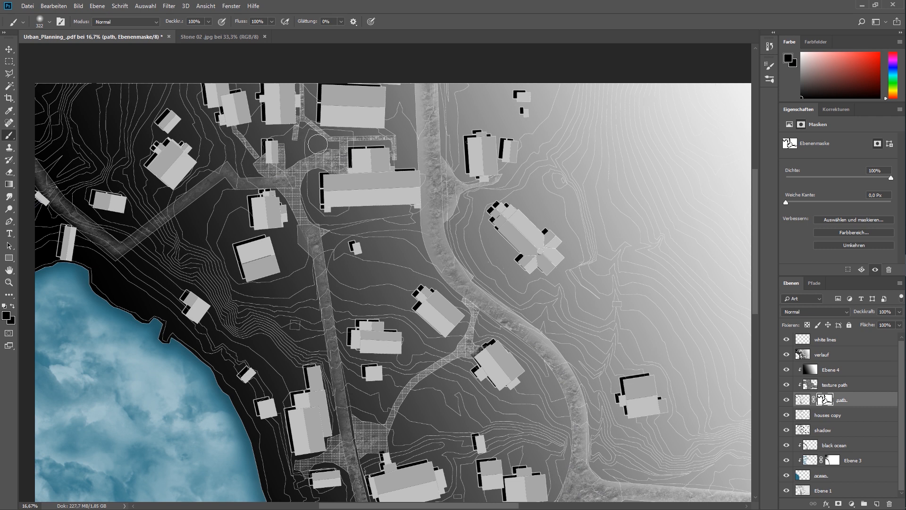
pyautogui.scroll(-5, 404, 132)
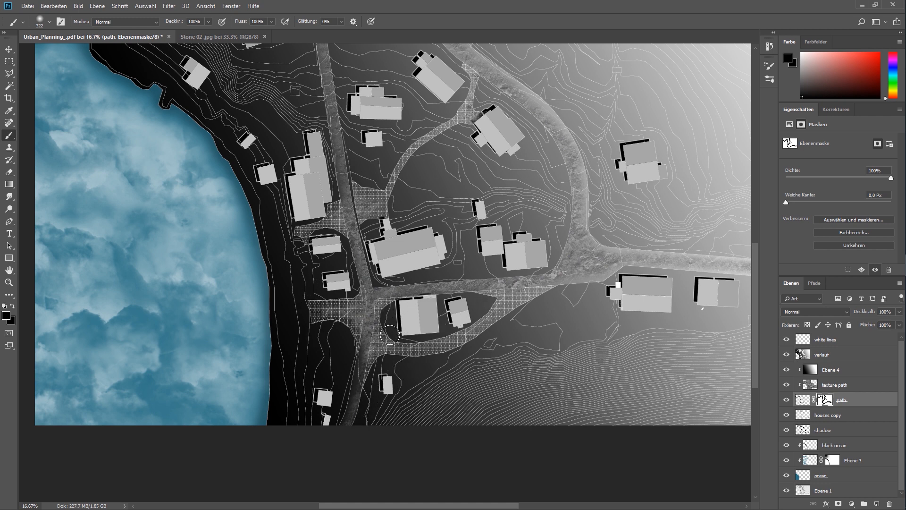
pyautogui.scroll(2, 390, 335)
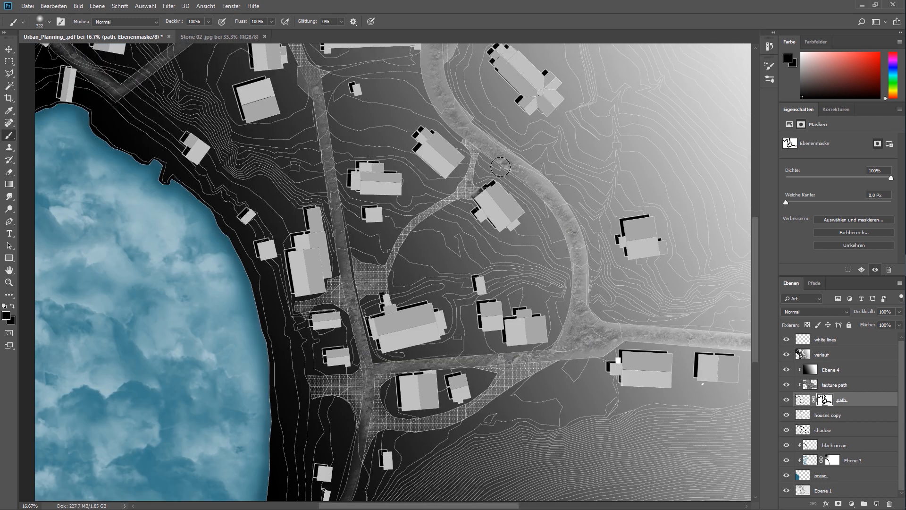
pyautogui.scroll(4, 500, 167)
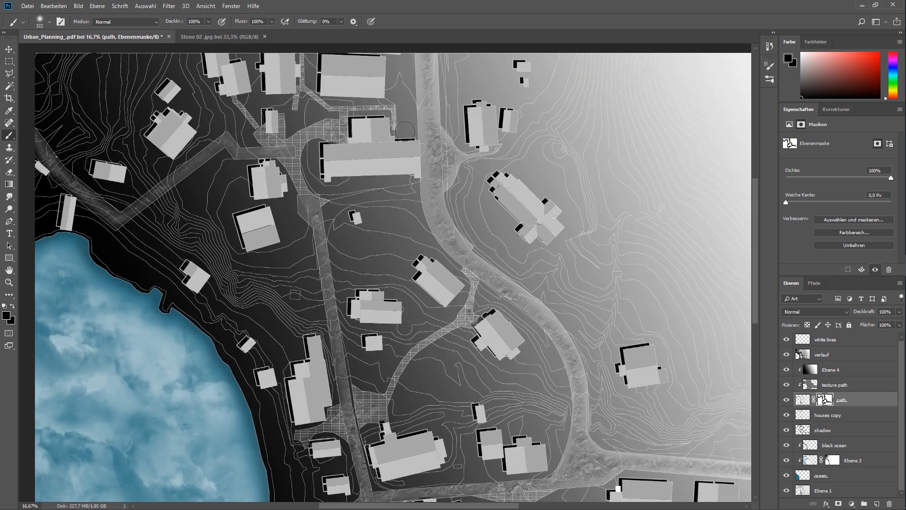
pyautogui.scroll(-5, 404, 118)
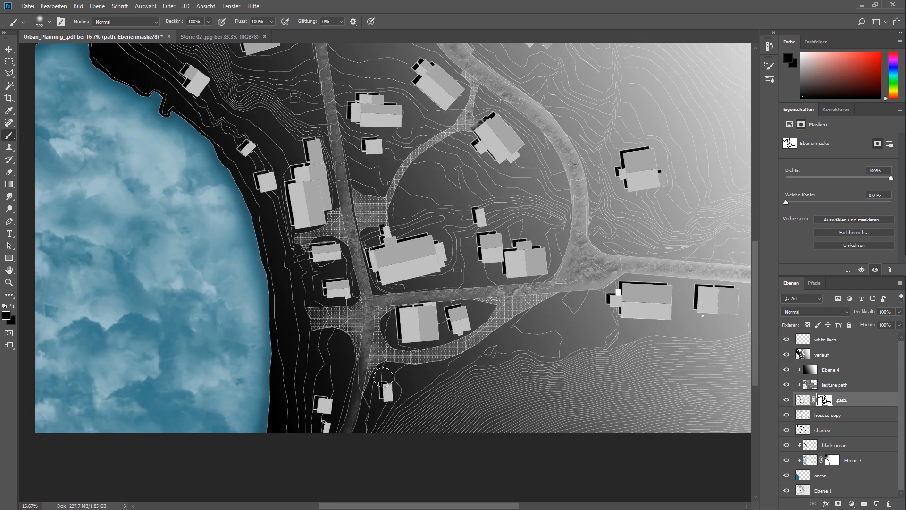
pyautogui.scroll(-1, 329, 352)
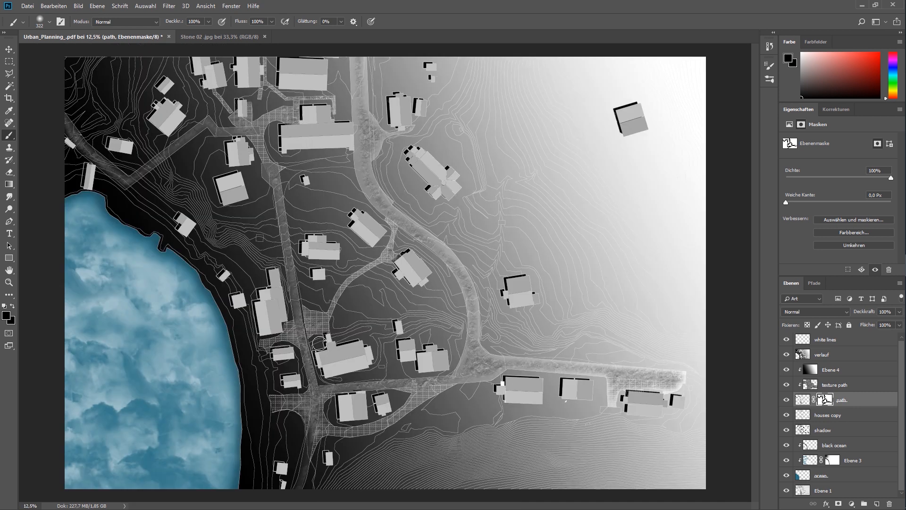